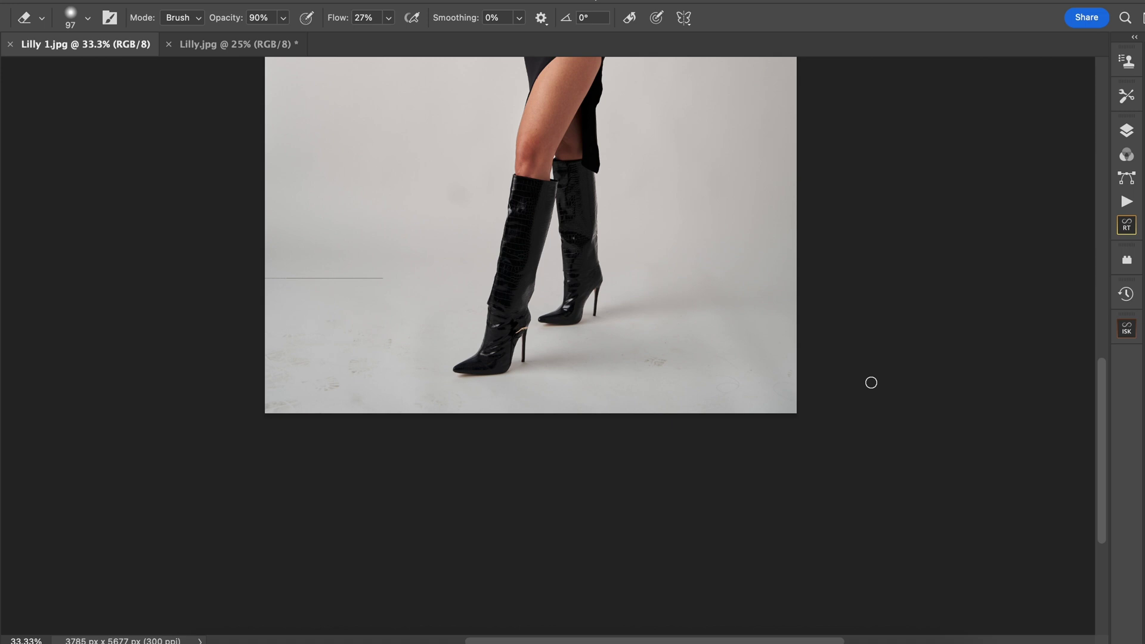
# Duplicate the Background layer and automatically select the subject on the copy.
pyautogui.click(1129, 202)
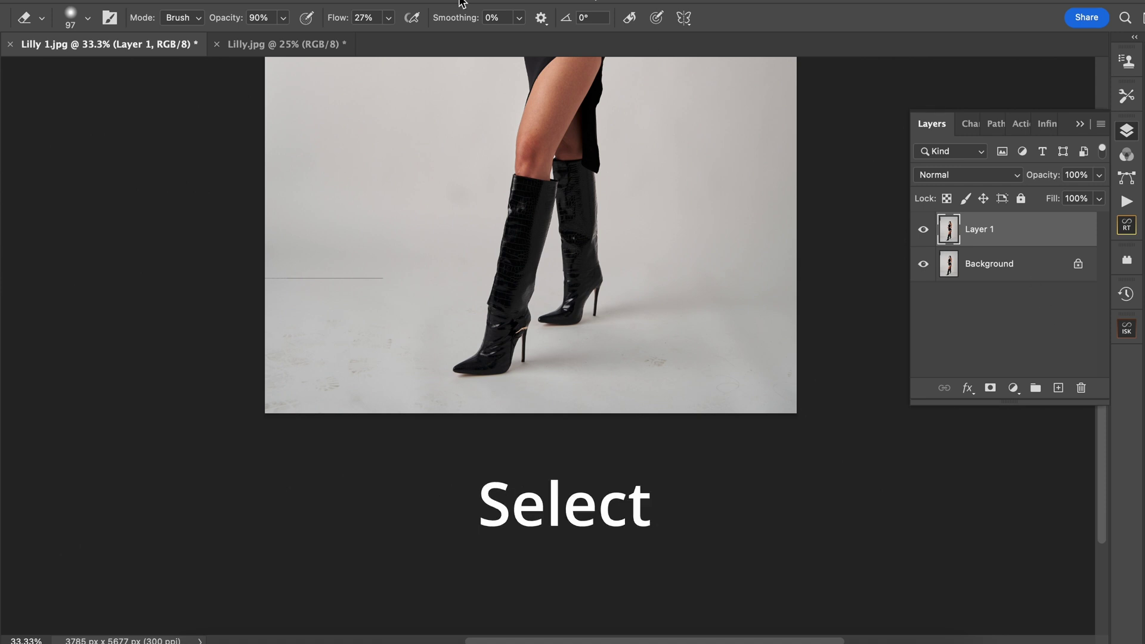
pyautogui.click(345, 0)
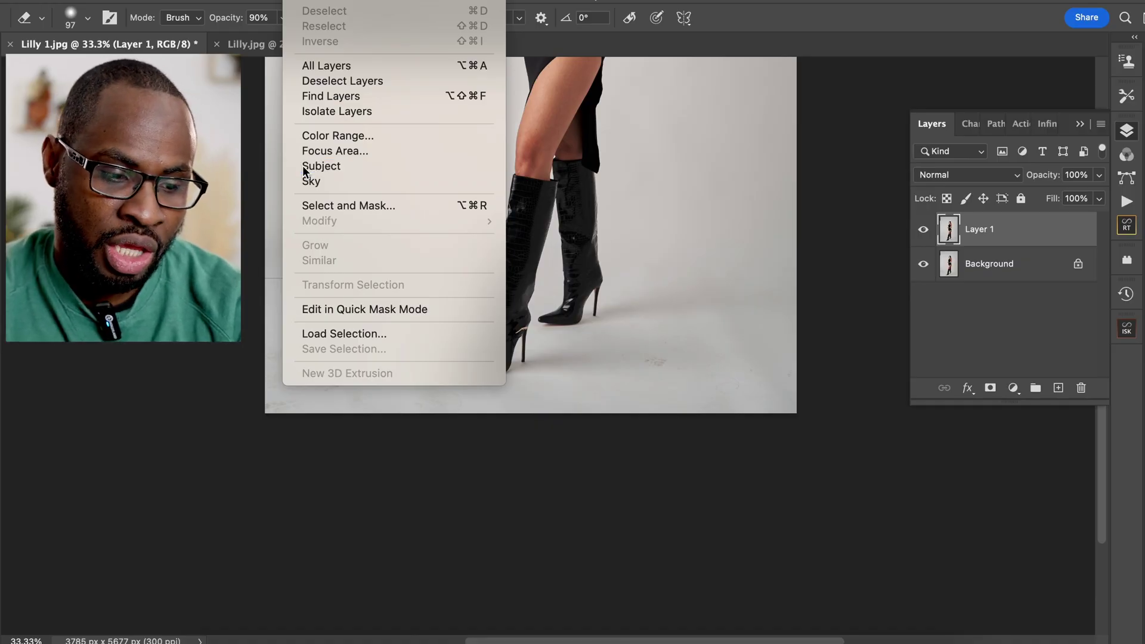
pyautogui.click(303, 166)
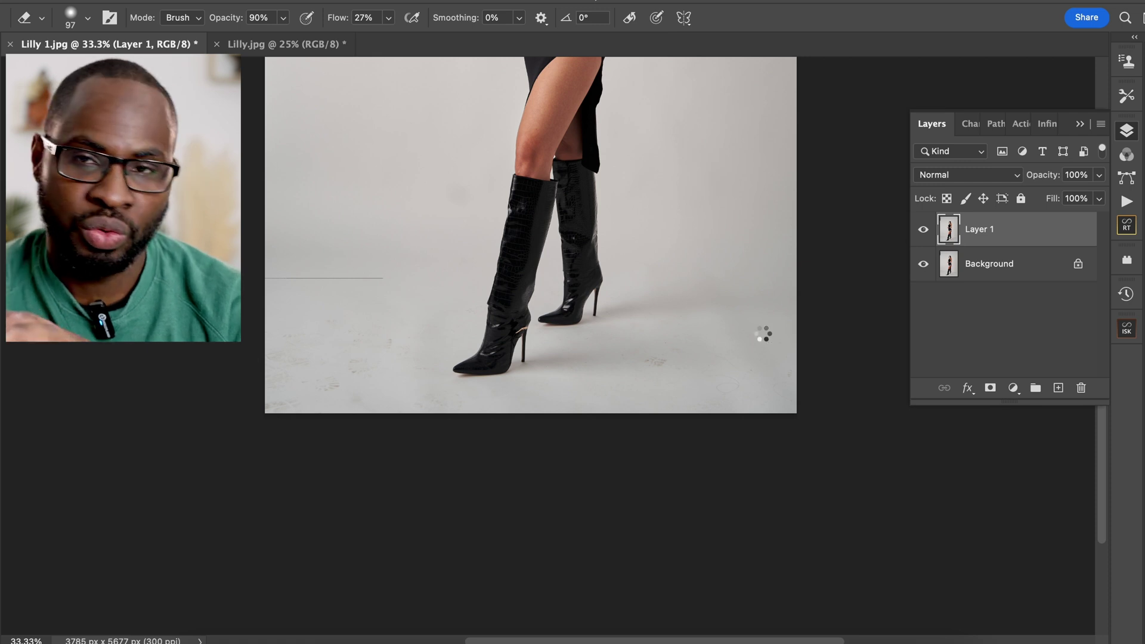
pyautogui.scroll(5, 761, 333)
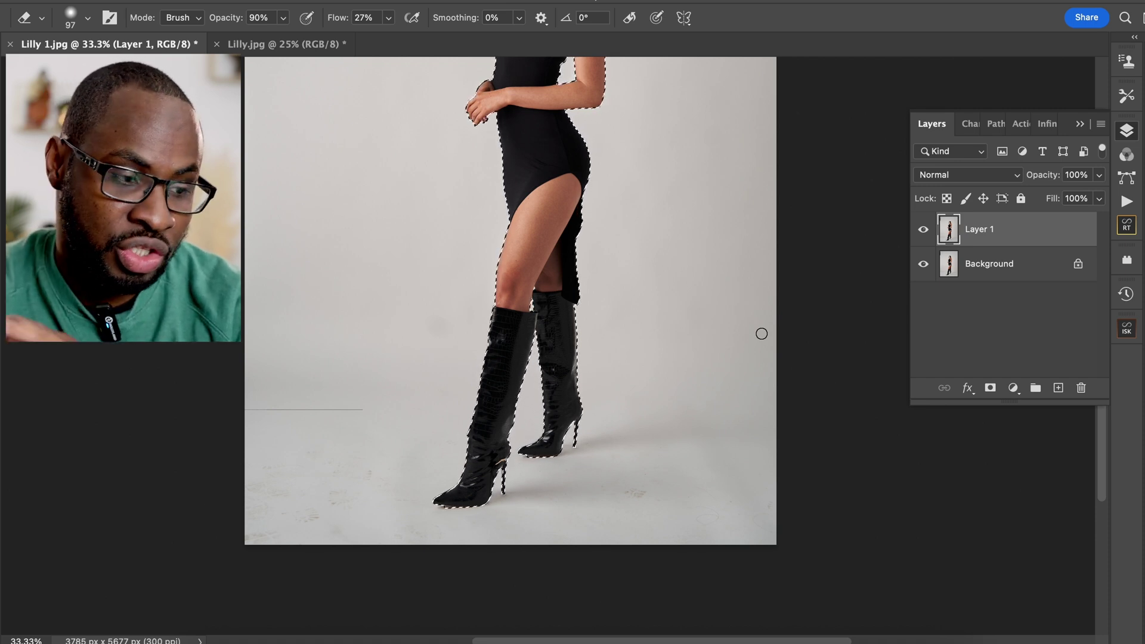
# Expand the subject selection by 7 pixels.
pyautogui.click(298, 0)
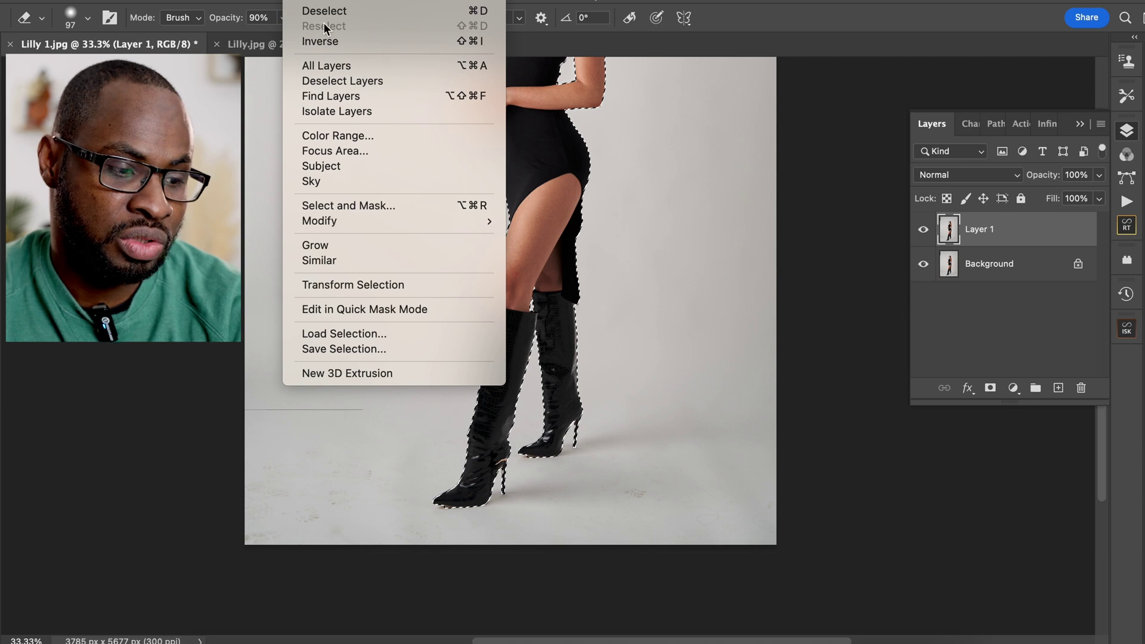
pyautogui.moveTo(352, 0)
pyautogui.moveTo(298, 0)
pyautogui.moveTo(335, 222)
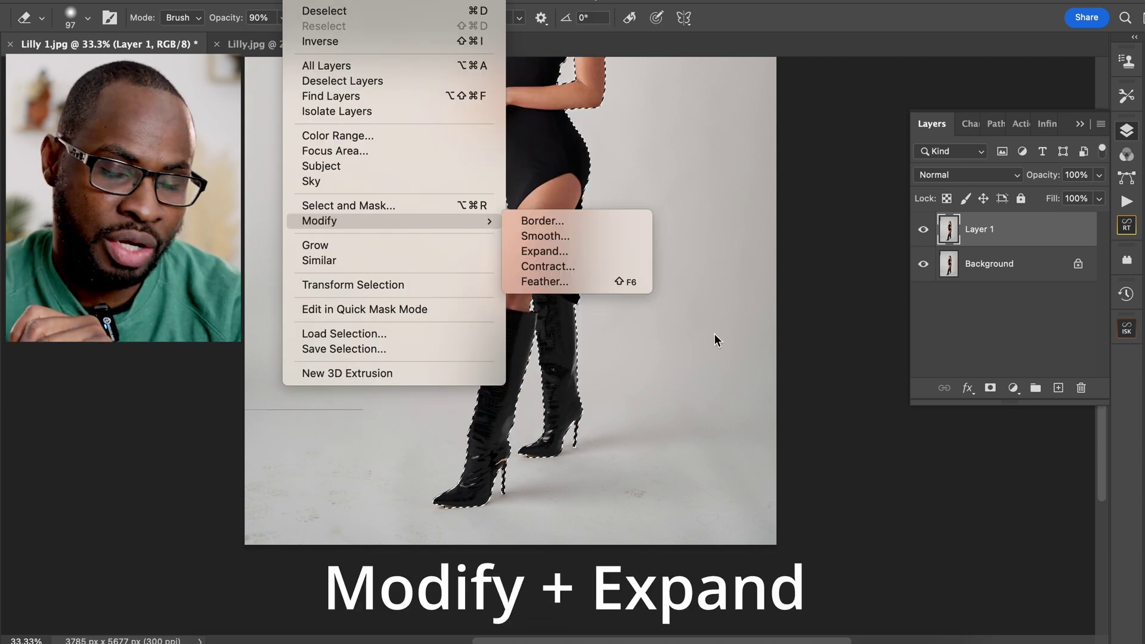
pyautogui.click(598, 251)
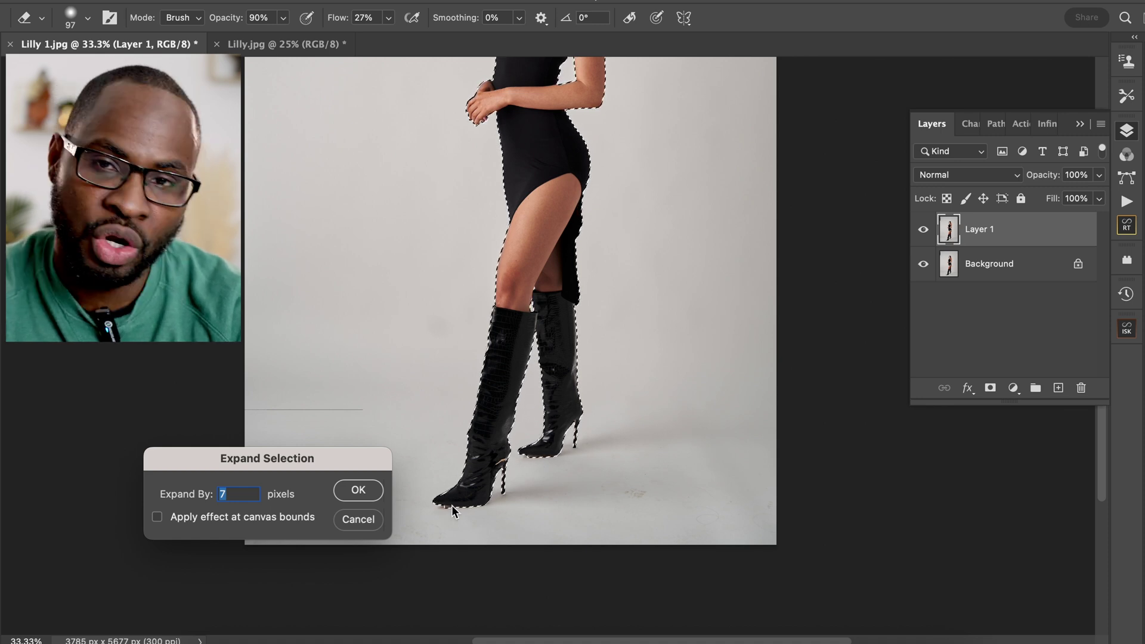
pyautogui.click(358, 491)
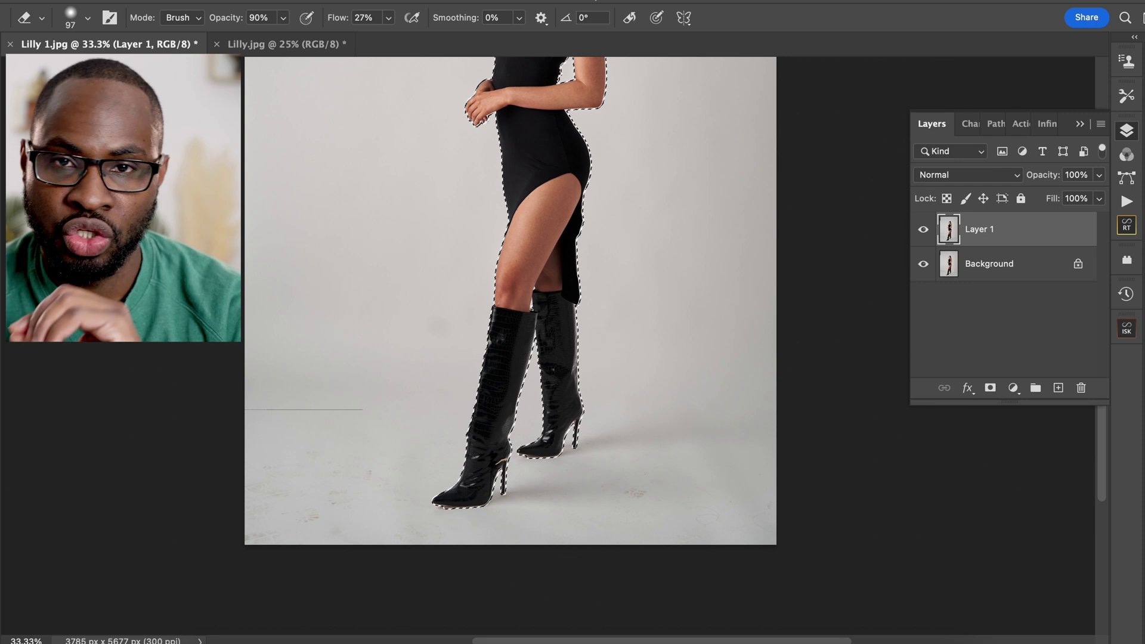
# Feather the subject selection by 3 pixels and copy the selected woman to a new layer.
pyautogui.click(302, 2)
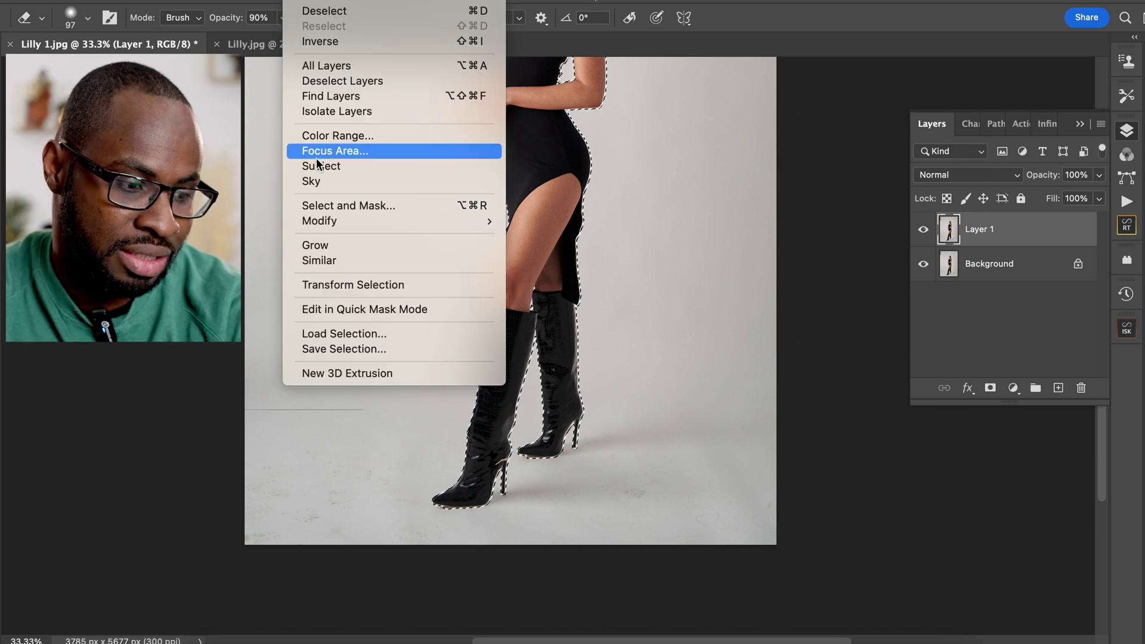
pyautogui.moveTo(327, 221)
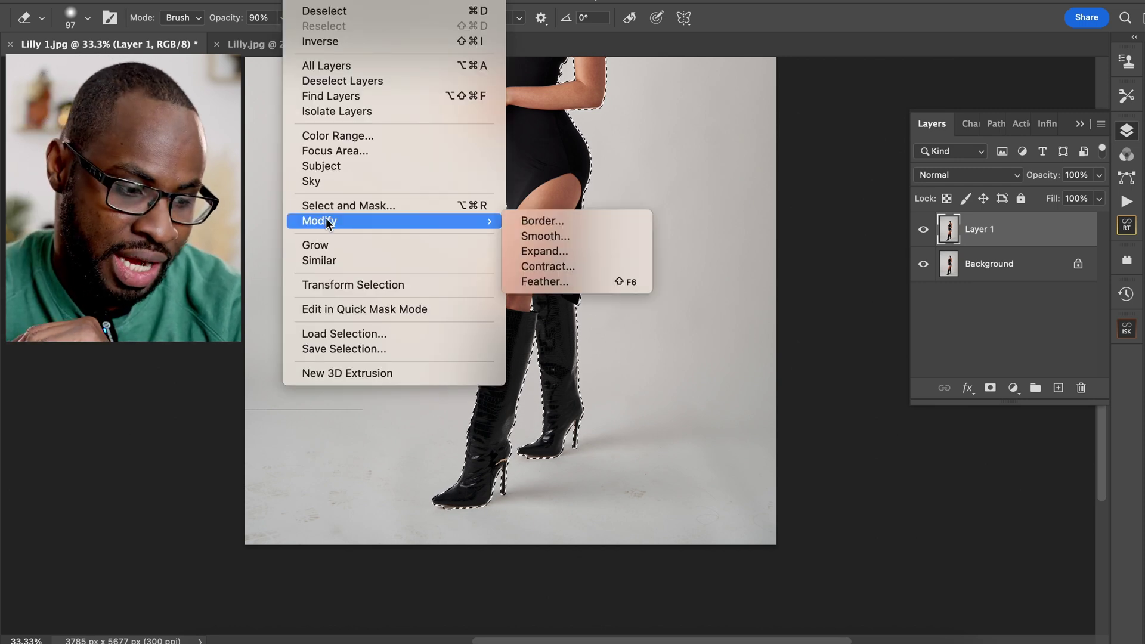
pyautogui.click(544, 281)
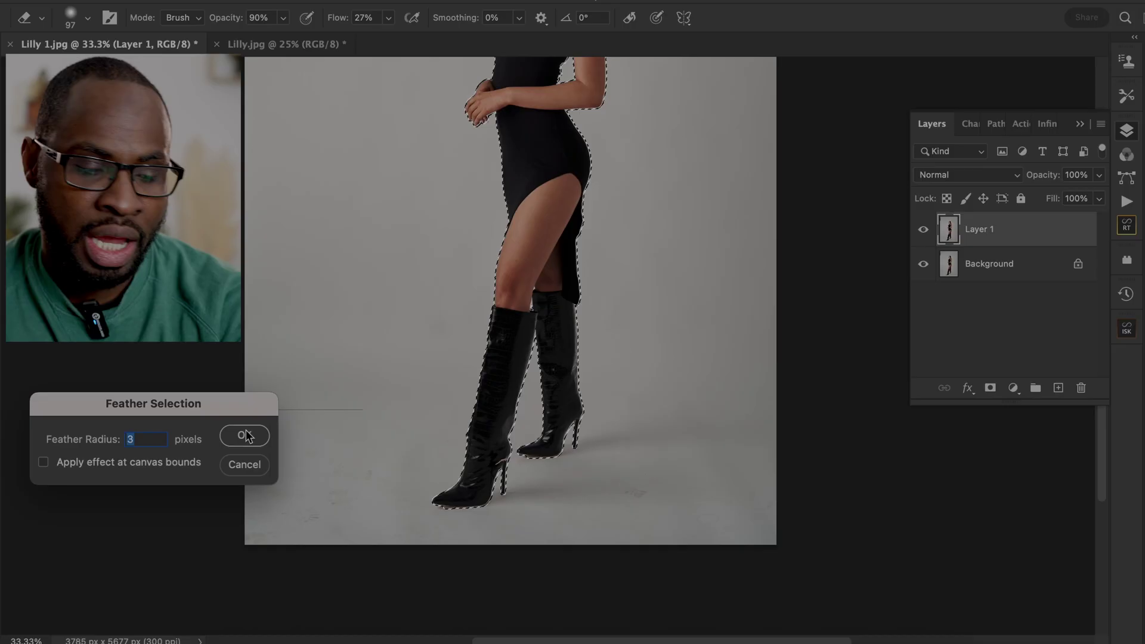
pyautogui.click(245, 436)
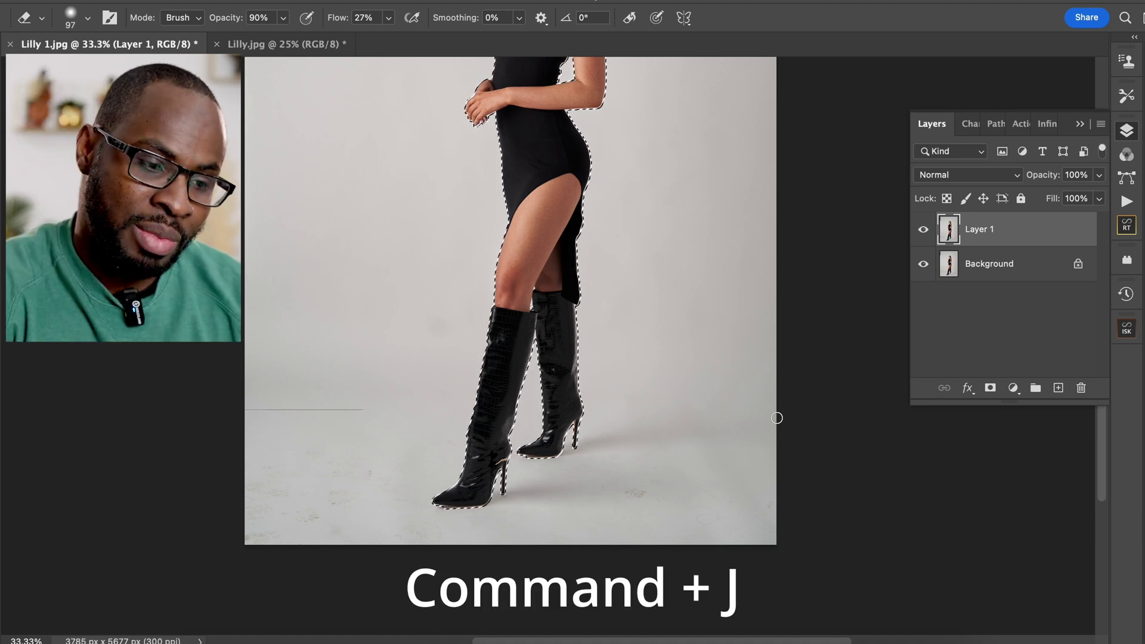
pyautogui.press('super+j')
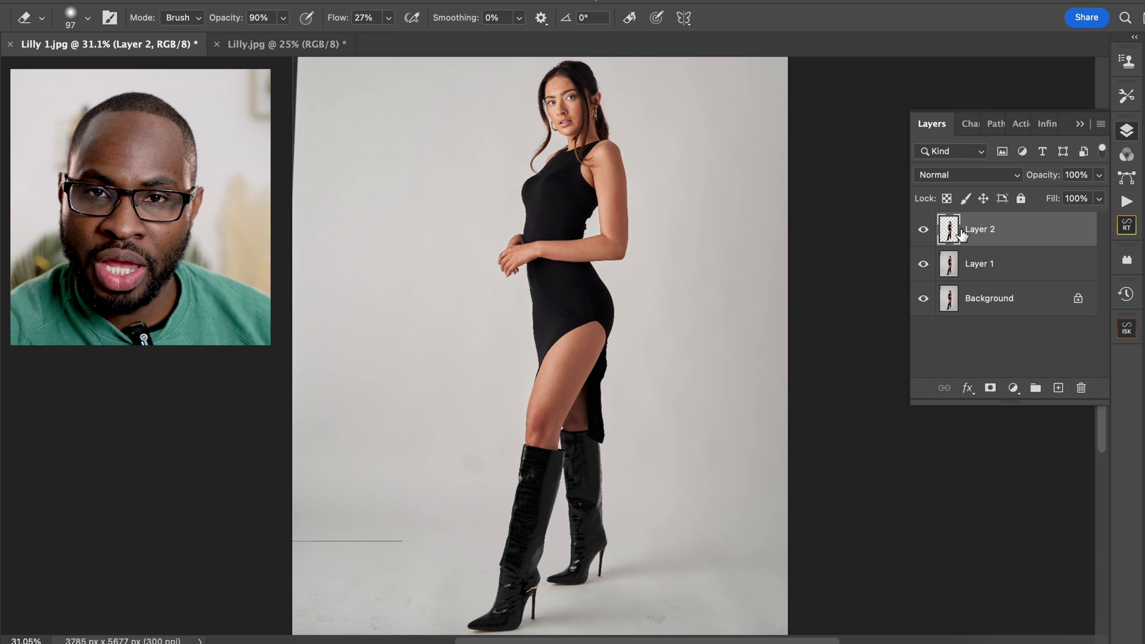
# Copy Layer 1's backdrop without the woman to a new layer, using the inverted outline of the Layer 2 cutout as the selection.
pyautogui.hotkey('ctrl', '-')
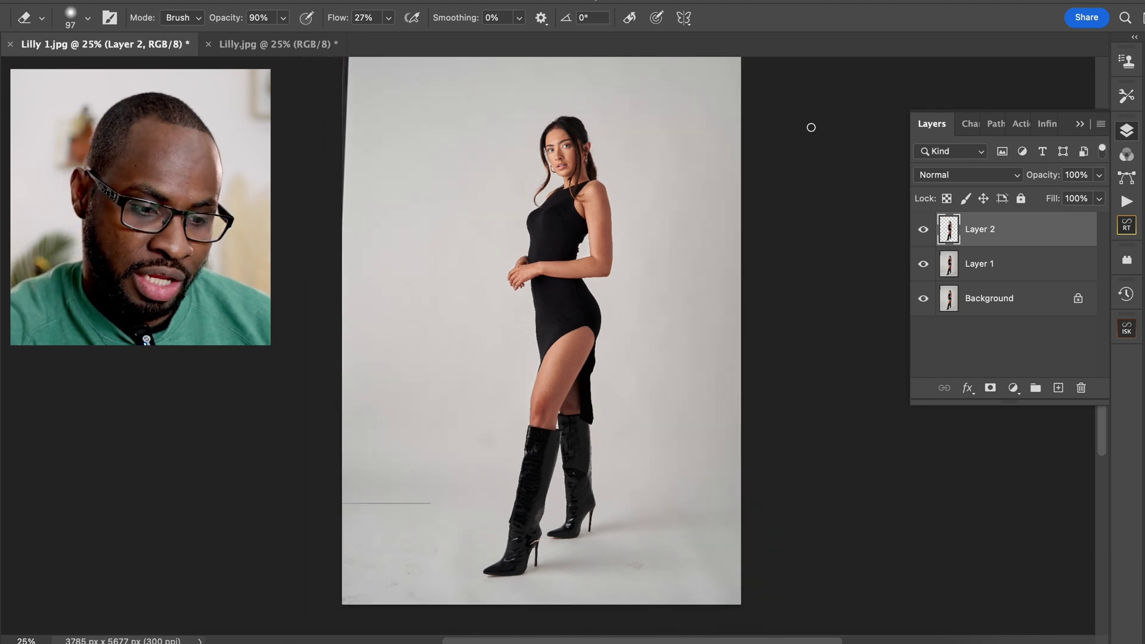
pyautogui.keyDown('super'); pyautogui.click(950, 236); pyautogui.keyUp('super')
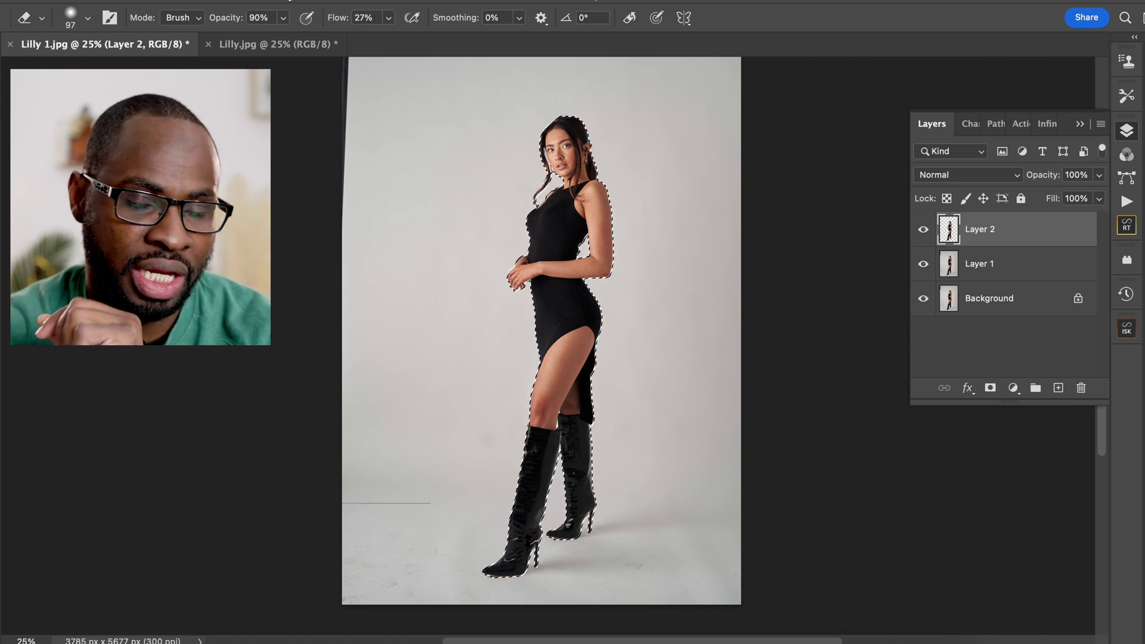
pyautogui.click(301, 0)
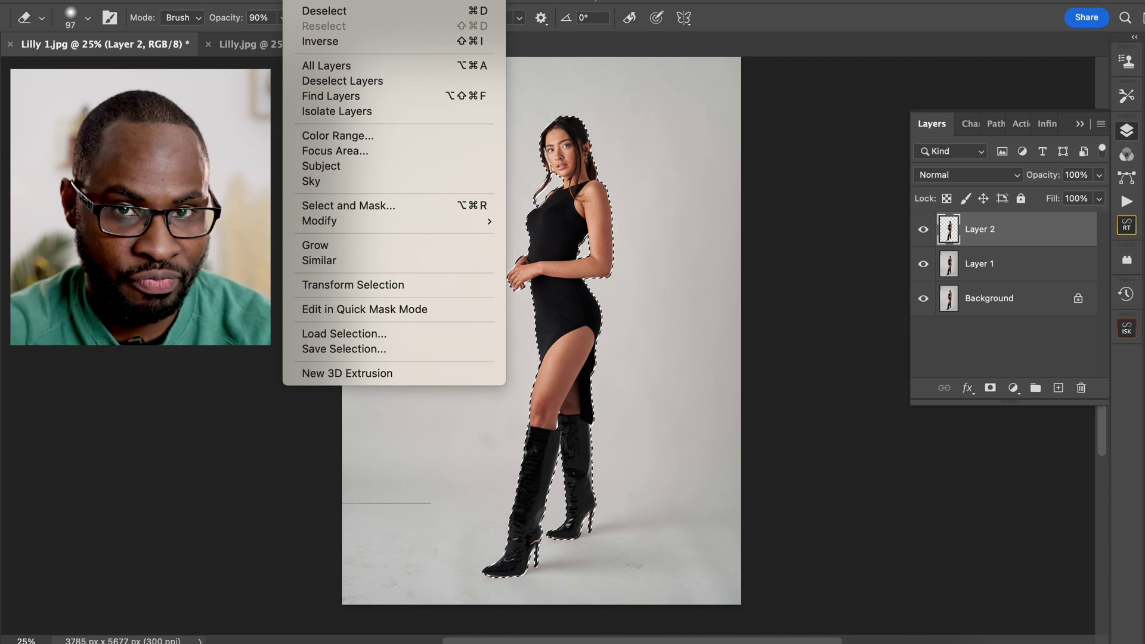
pyautogui.click(324, 42)
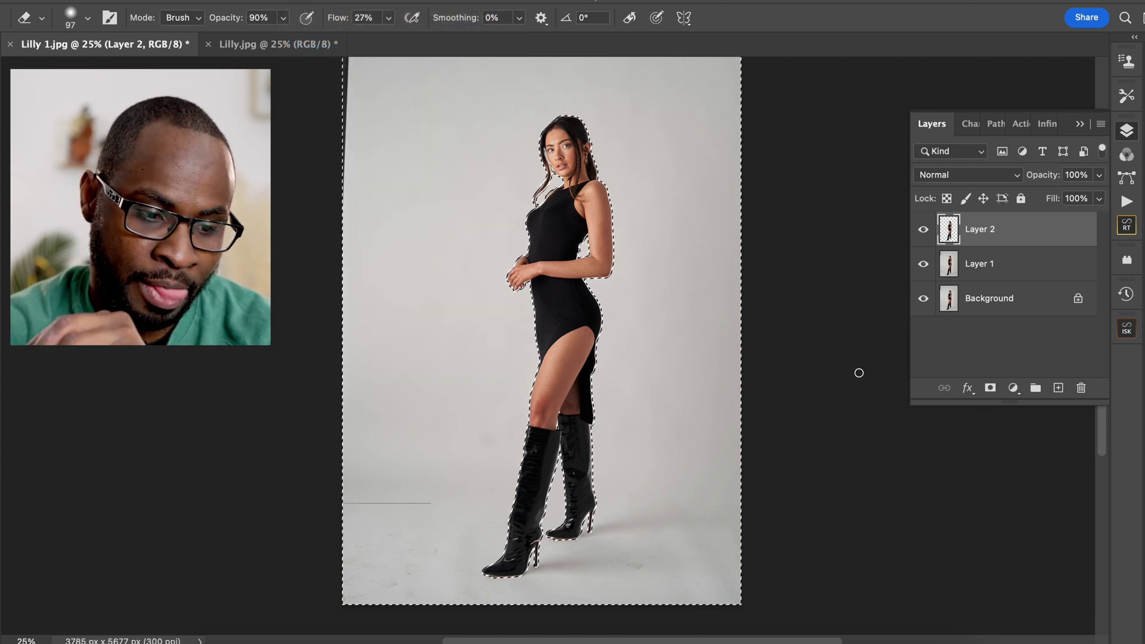
pyautogui.click(993, 273)
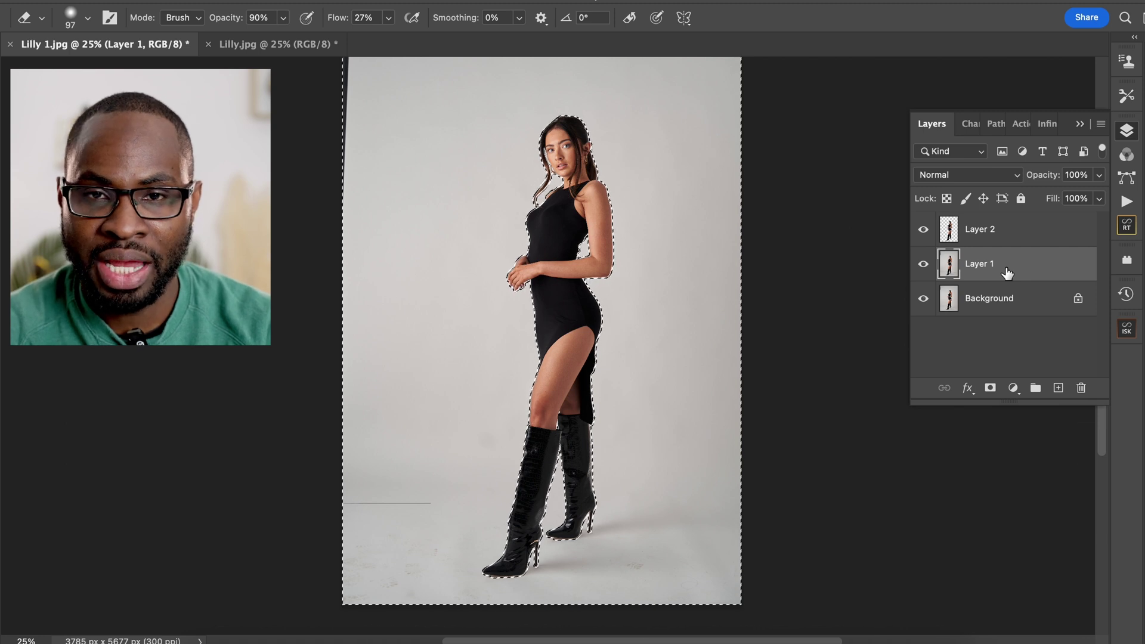
pyautogui.press('super+j')
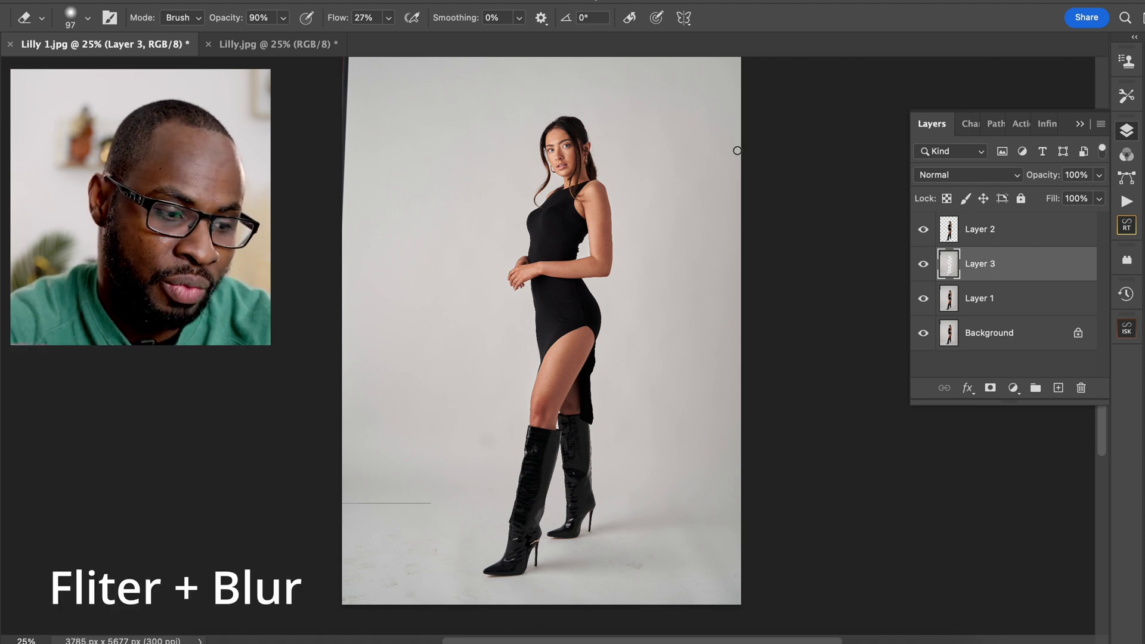
# Apply a Gaussian Blur with a radius of 56.0 pixels to the backdrop on Layer 3.
pyautogui.click(352, 0)
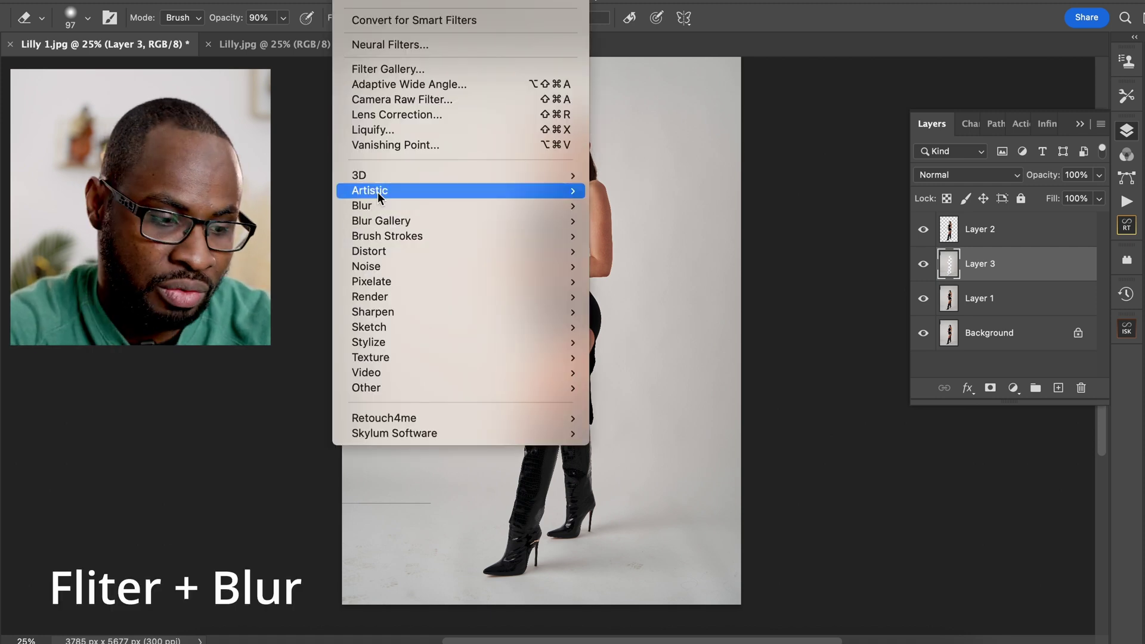
pyautogui.moveTo(374, 203)
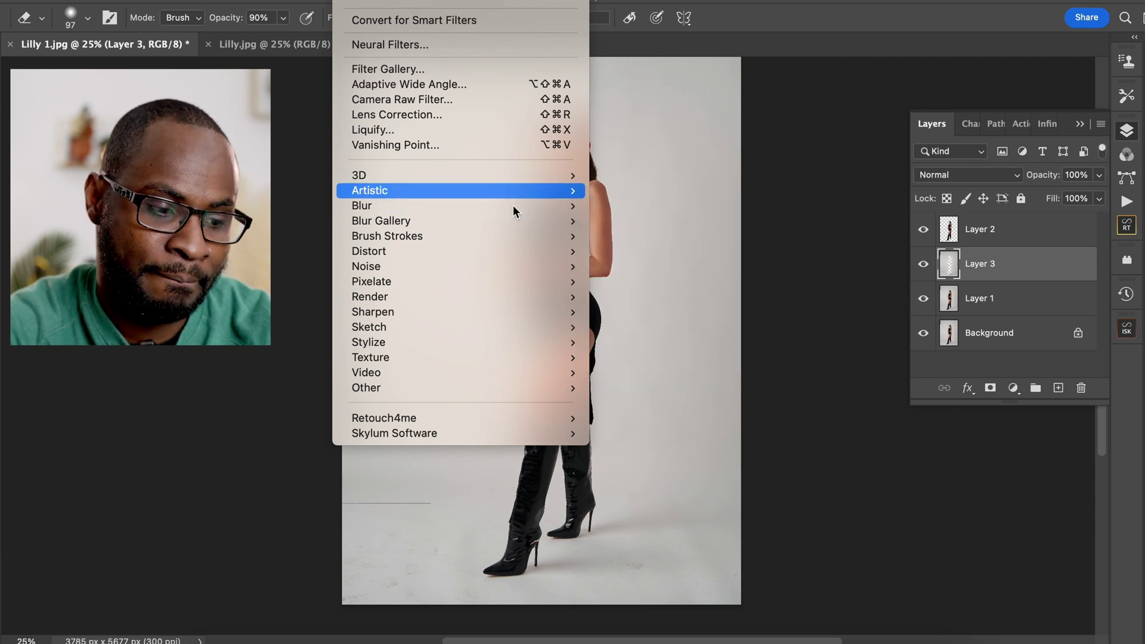
pyautogui.moveTo(550, 206)
pyautogui.click(680, 266)
pyautogui.moveTo(378, 117); pyautogui.dragTo(199, 45)
pyautogui.moveTo(146, 314); pyautogui.dragTo(165, 306)
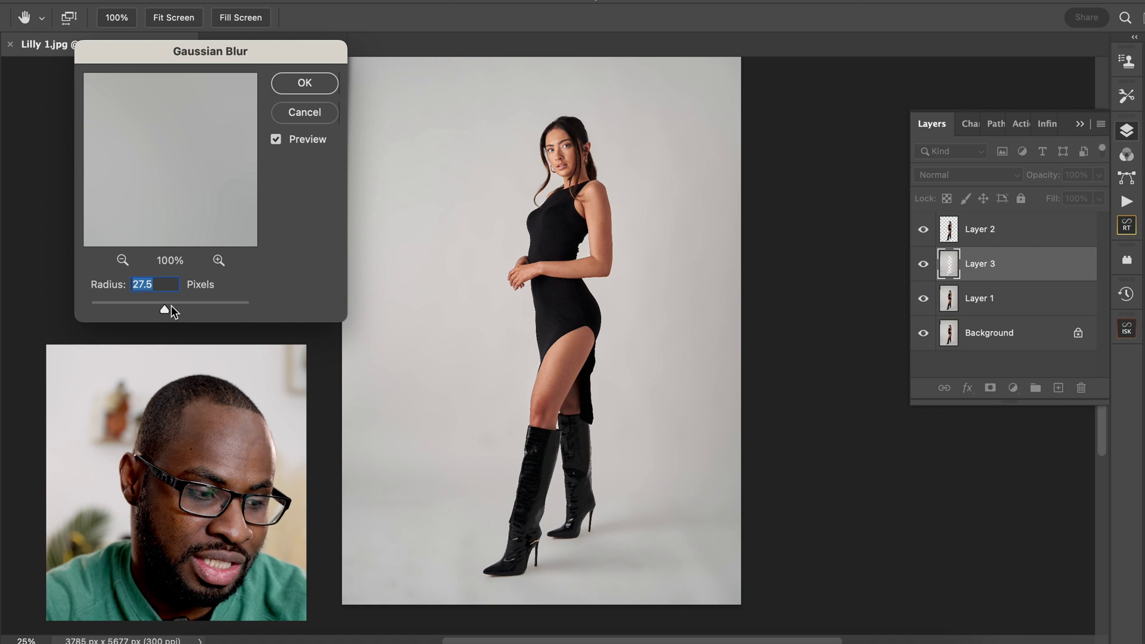
pyautogui.moveTo(162, 304); pyautogui.dragTo(196, 307)
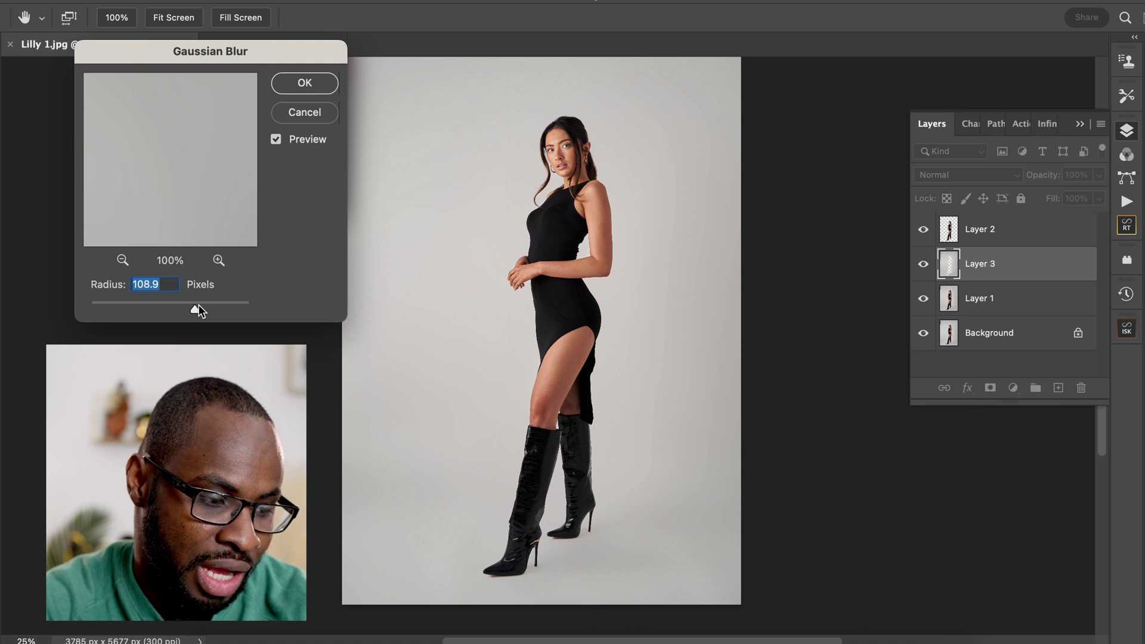
pyautogui.moveTo(206, 304); pyautogui.dragTo(185, 302)
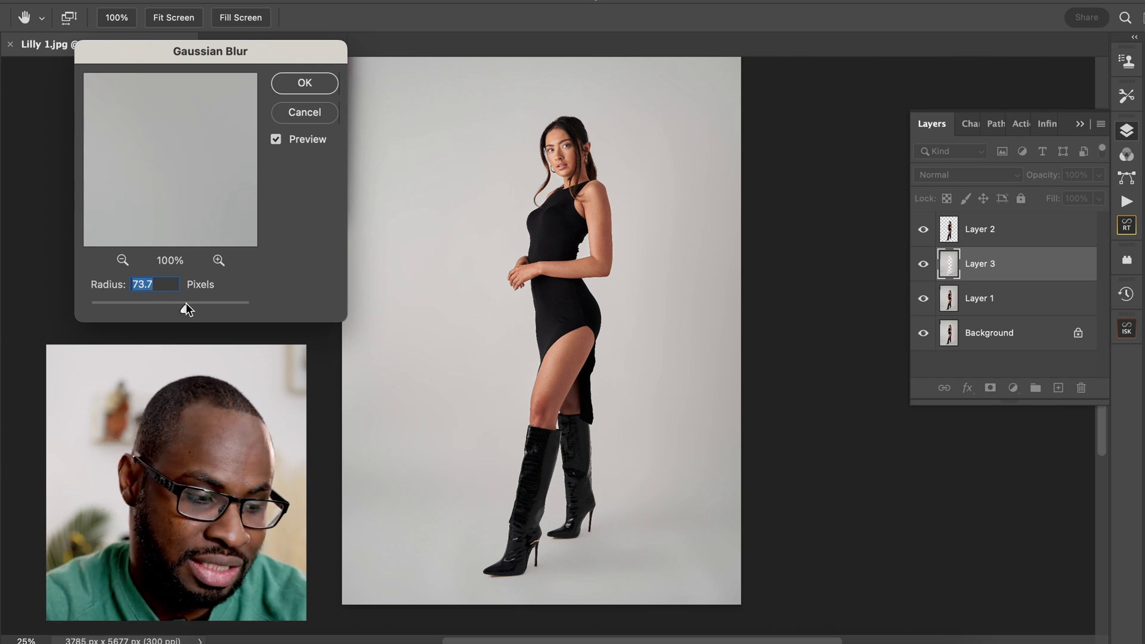
pyautogui.moveTo(185, 303); pyautogui.dragTo(180, 306)
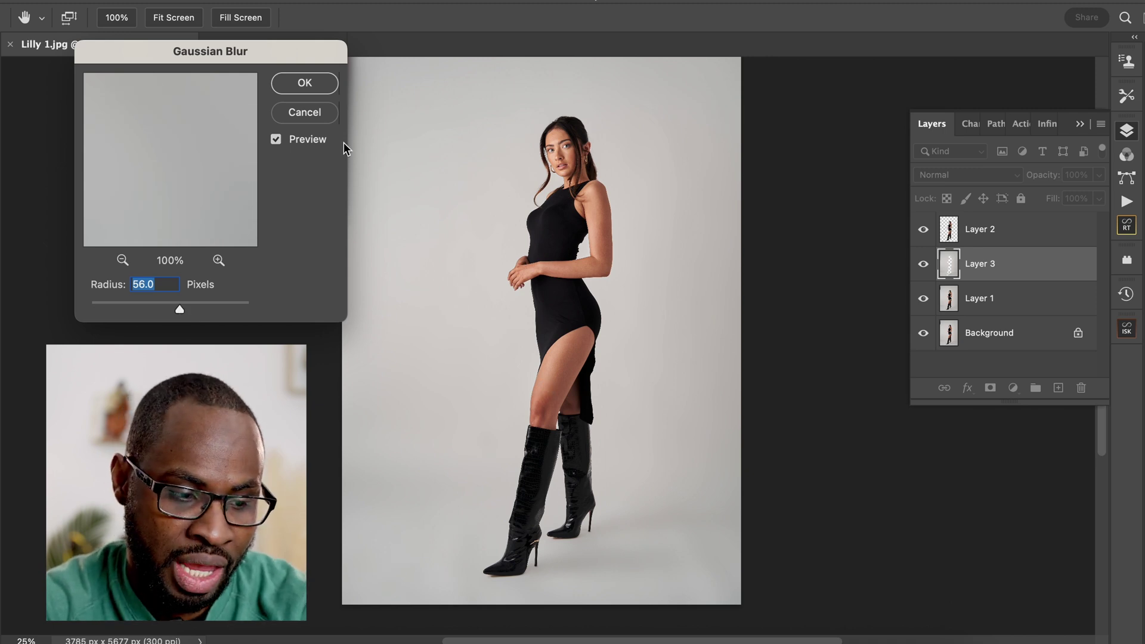
pyautogui.click(295, 81)
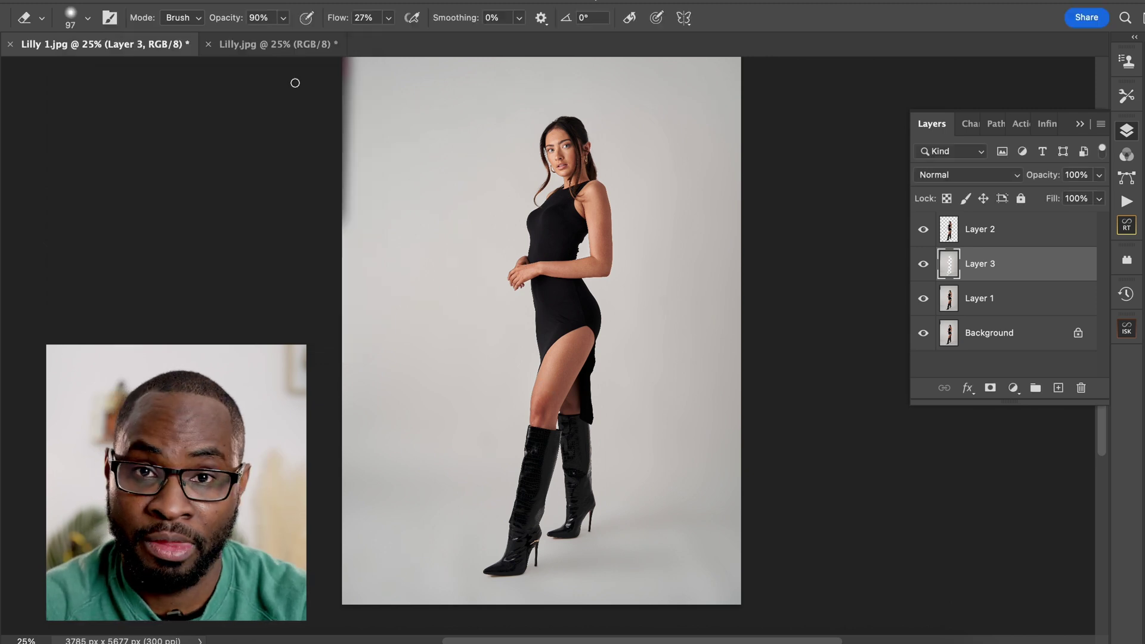
# Group Layer 1, Layer 3 and Layer 2 together, leaving the Background layer outside.
pyautogui.click(1033, 306)
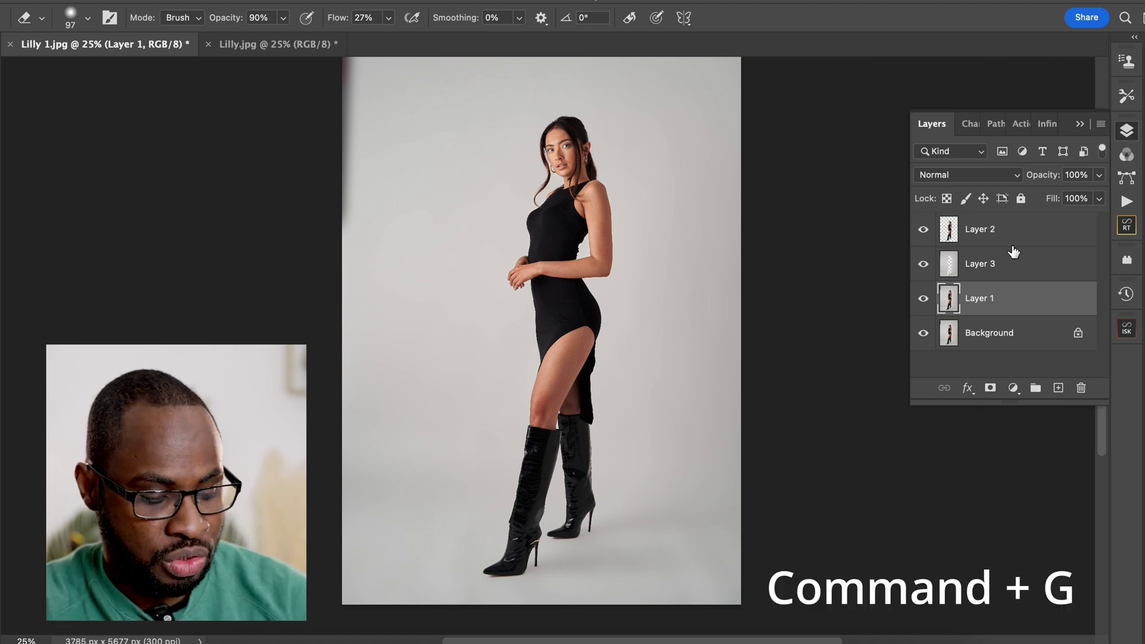
pyautogui.keyDown('shift'); pyautogui.click(1005, 238); pyautogui.keyUp('shift')
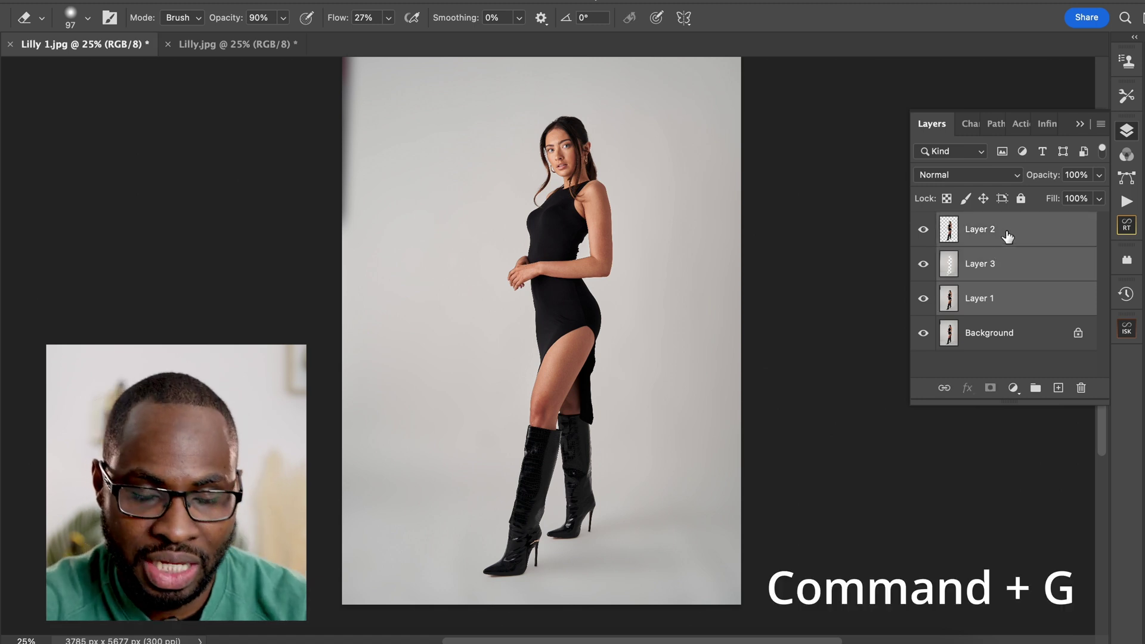
pyautogui.press('super+g')
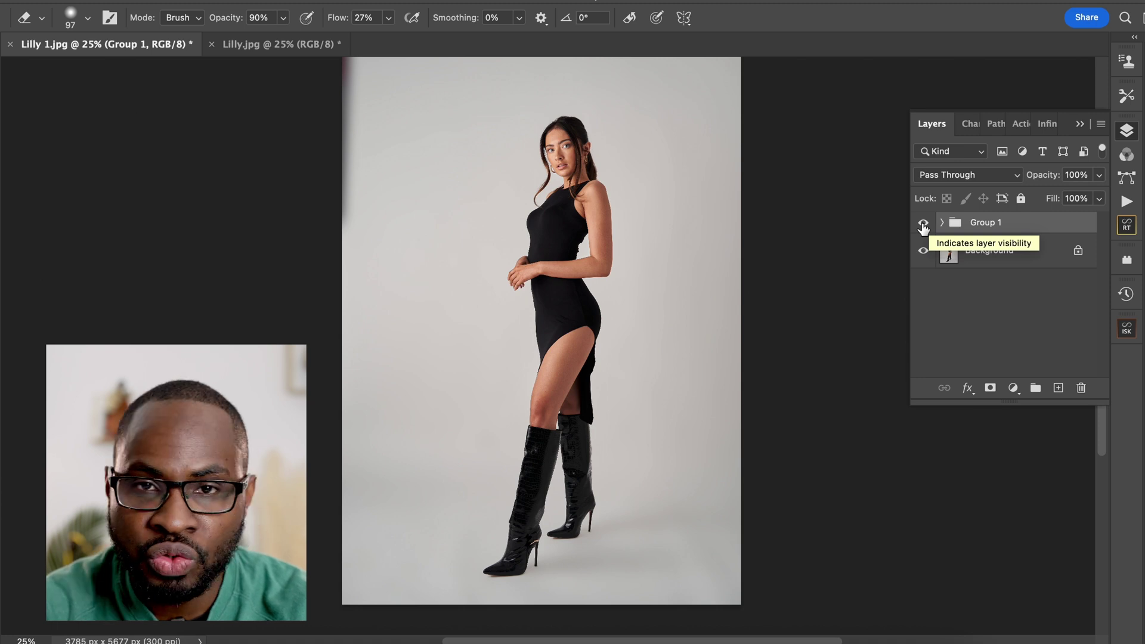
# Try a lower opacity on Group 1 and return it to 100%.
pyautogui.click(1095, 178)
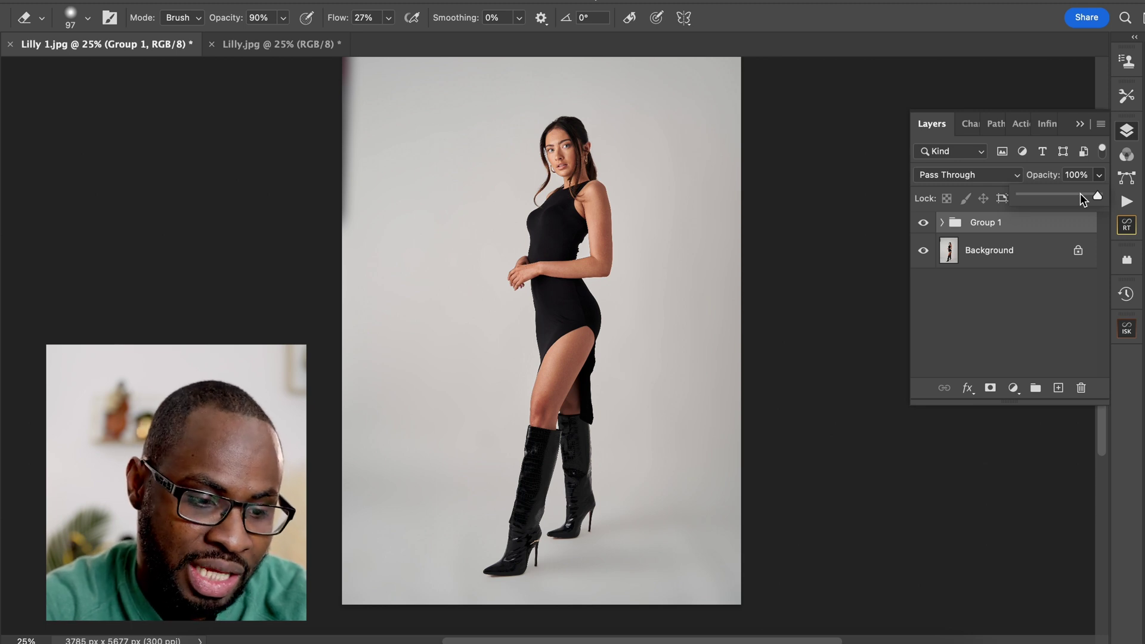
pyautogui.moveTo(1097, 196); pyautogui.dragTo(1096, 222)
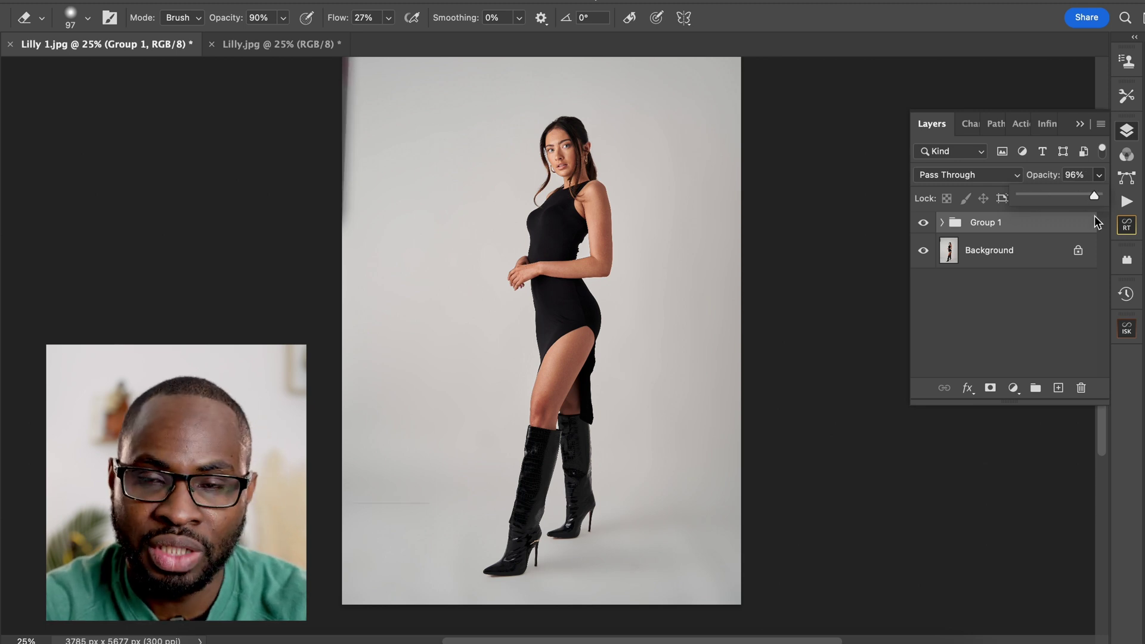
pyautogui.moveTo(1018, 201); pyautogui.dragTo(1109, 212)
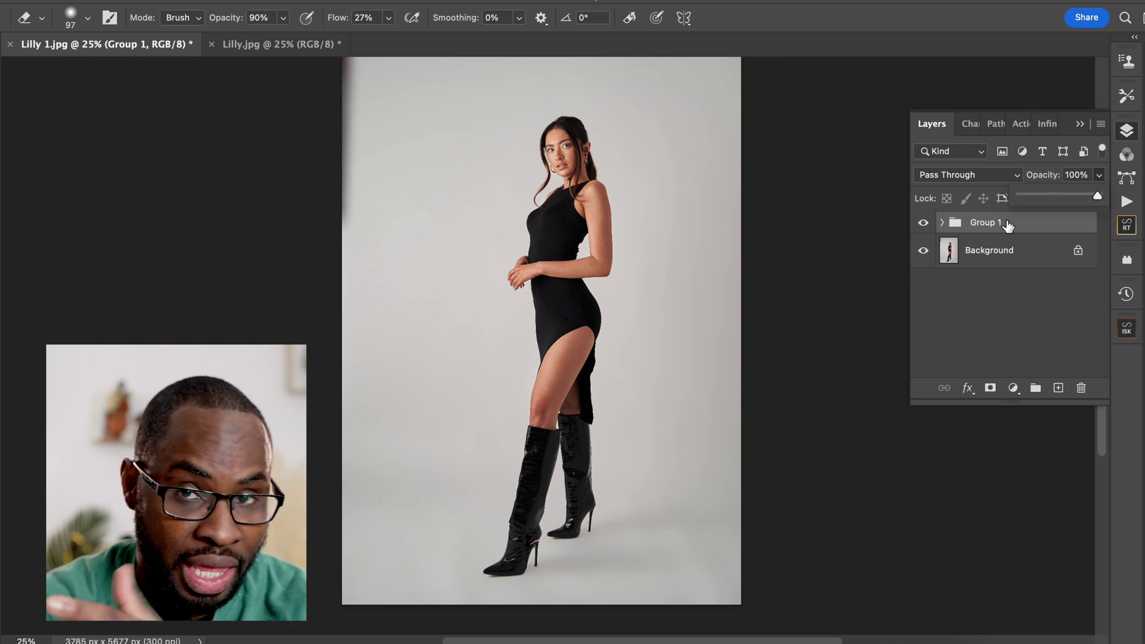
# Add a white layer mask to Group 1 and ready the Brush tool at 100% opacity and 99% flow.
pyautogui.click(991, 388)
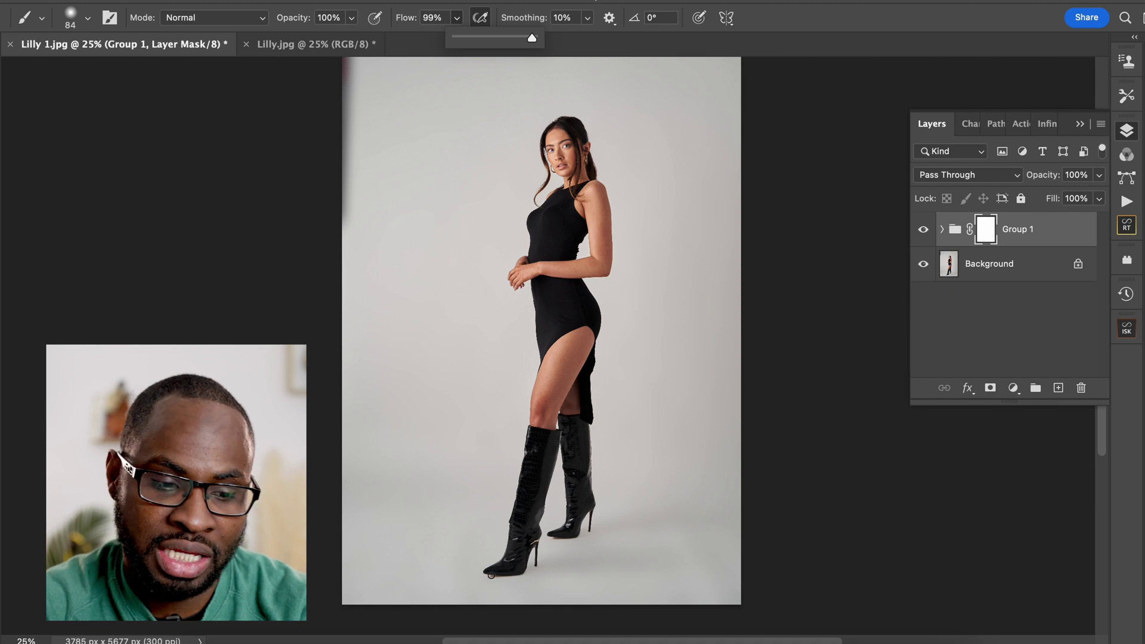
pyautogui.click(504, 574)
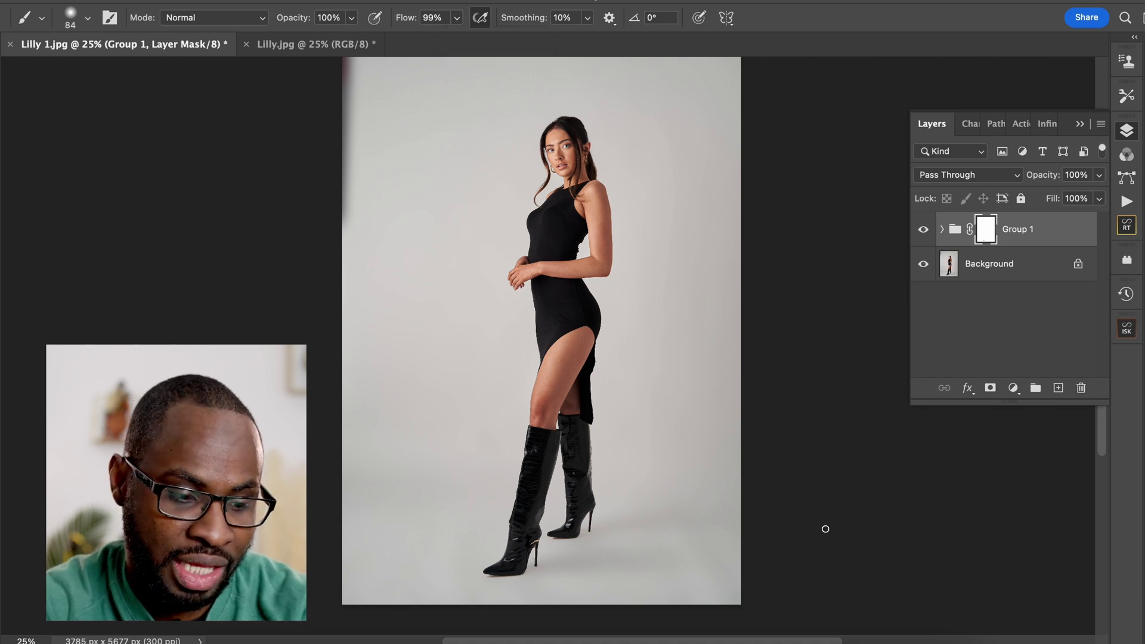
# Compare the floor around the boots with Group 1 hidden and shown, and delete Group 1 with its mask.
pyautogui.click(923, 229)
pyautogui.press('super+equal')
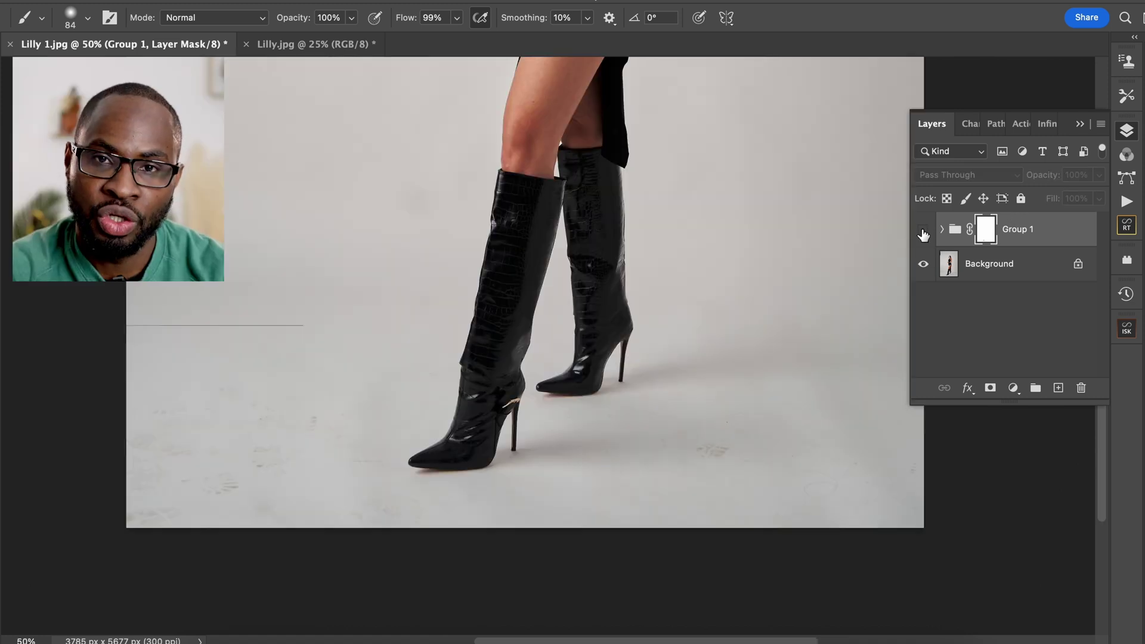
pyautogui.click(923, 230)
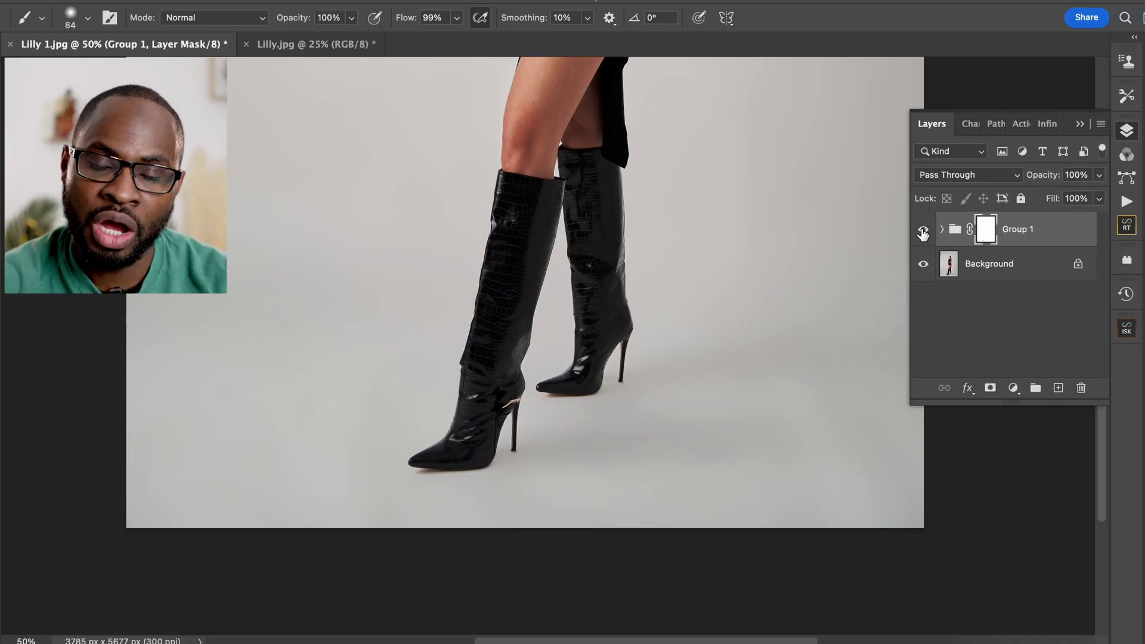
pyautogui.moveTo(1048, 232); pyautogui.dragTo(1082, 392)
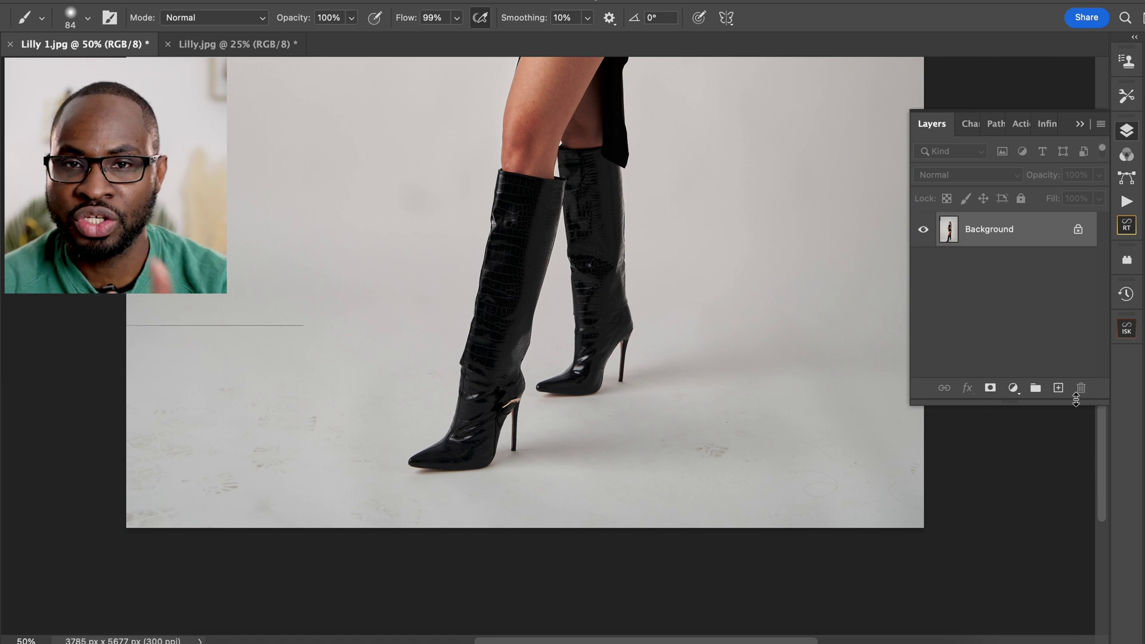
# Start recording a new action named "background clean up" in the existing tone presets set.
pyautogui.click(471, 0)
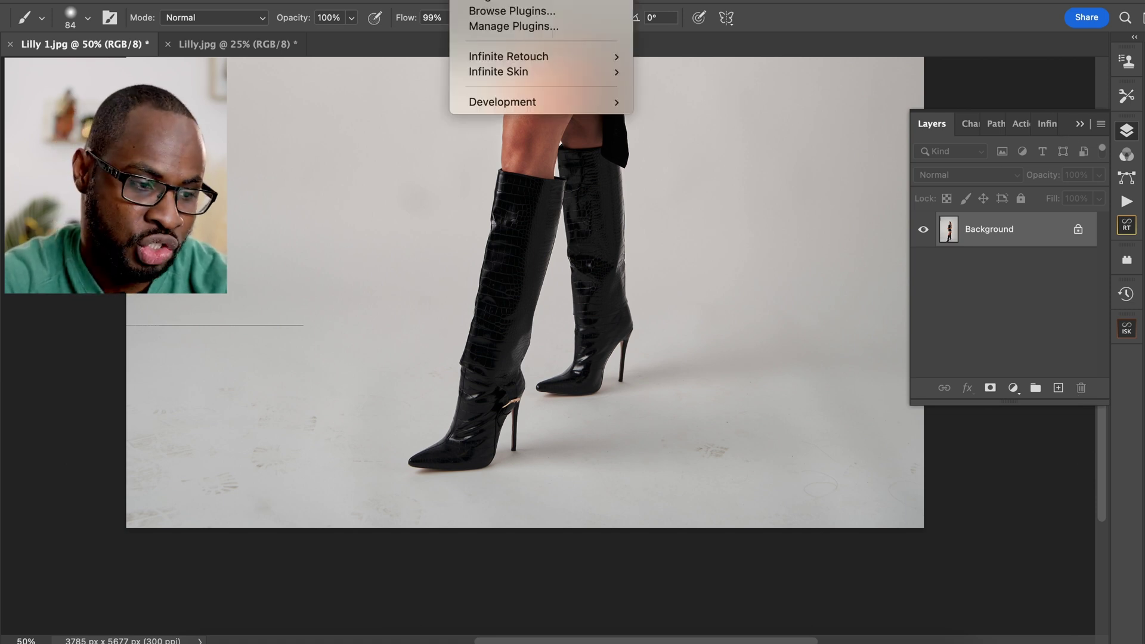
pyautogui.moveTo(507, 0)
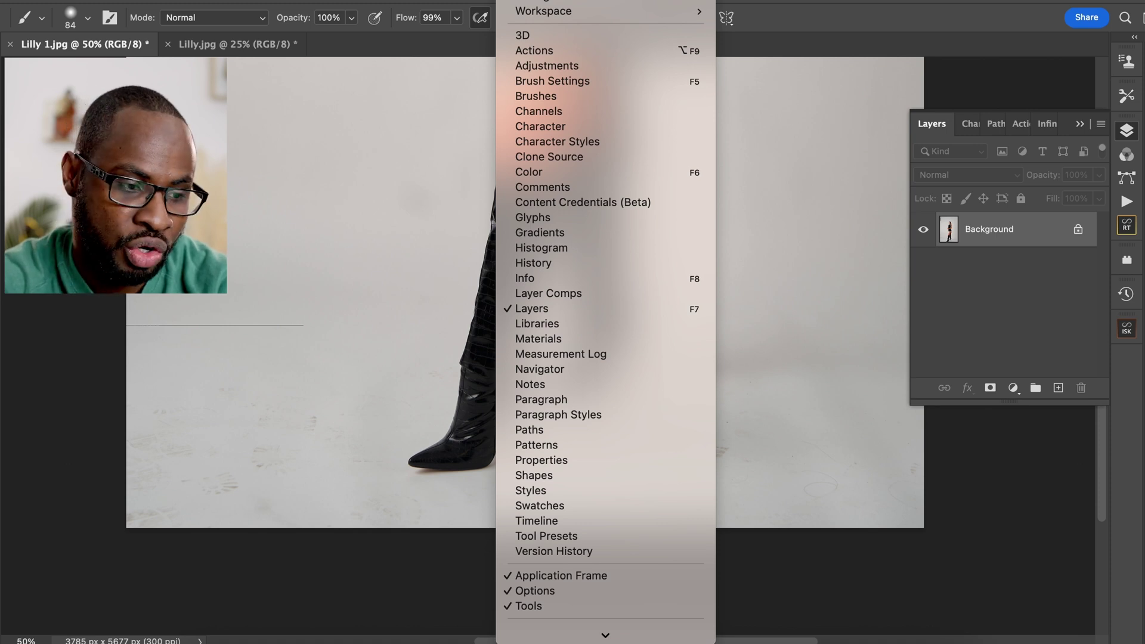
pyautogui.click(561, 51)
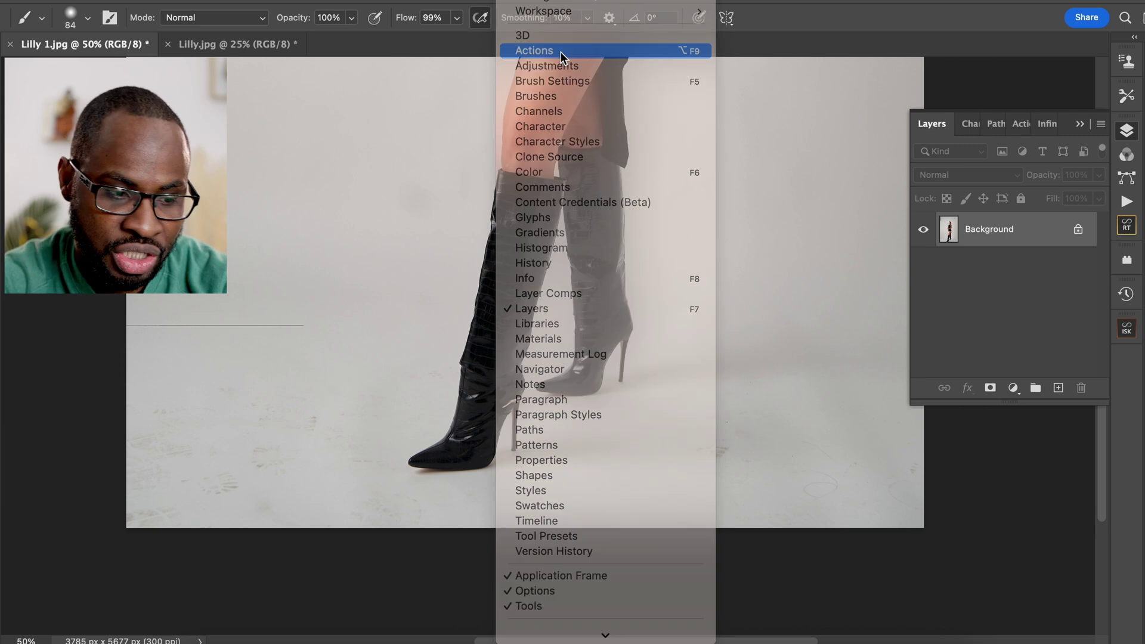
pyautogui.moveTo(1051, 186); pyautogui.dragTo(1053, 385)
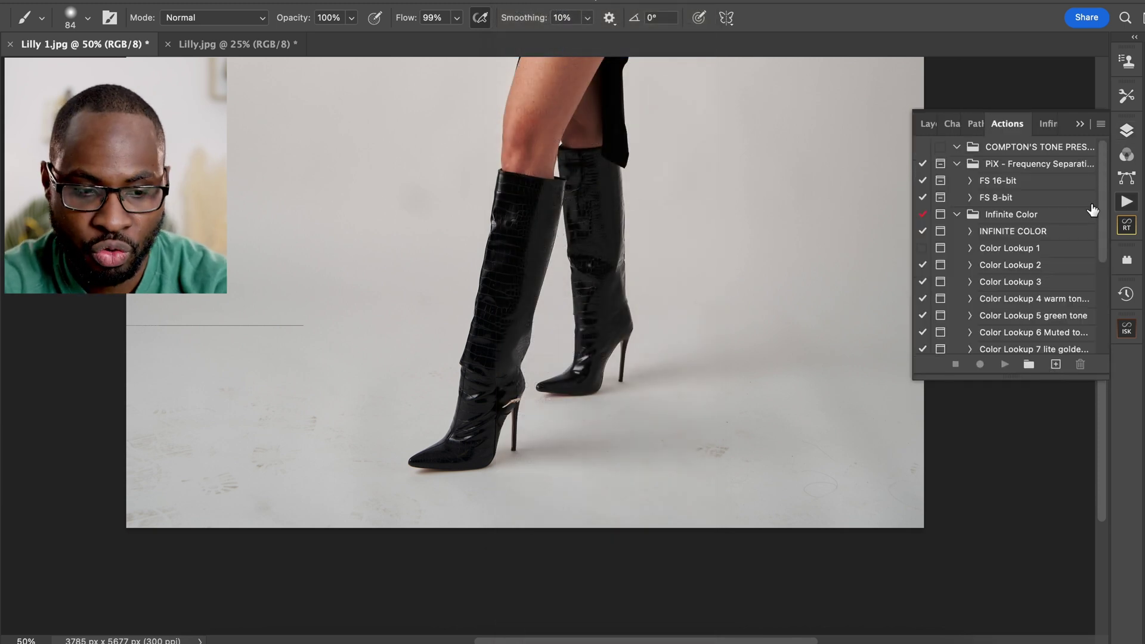
pyautogui.click(1101, 125)
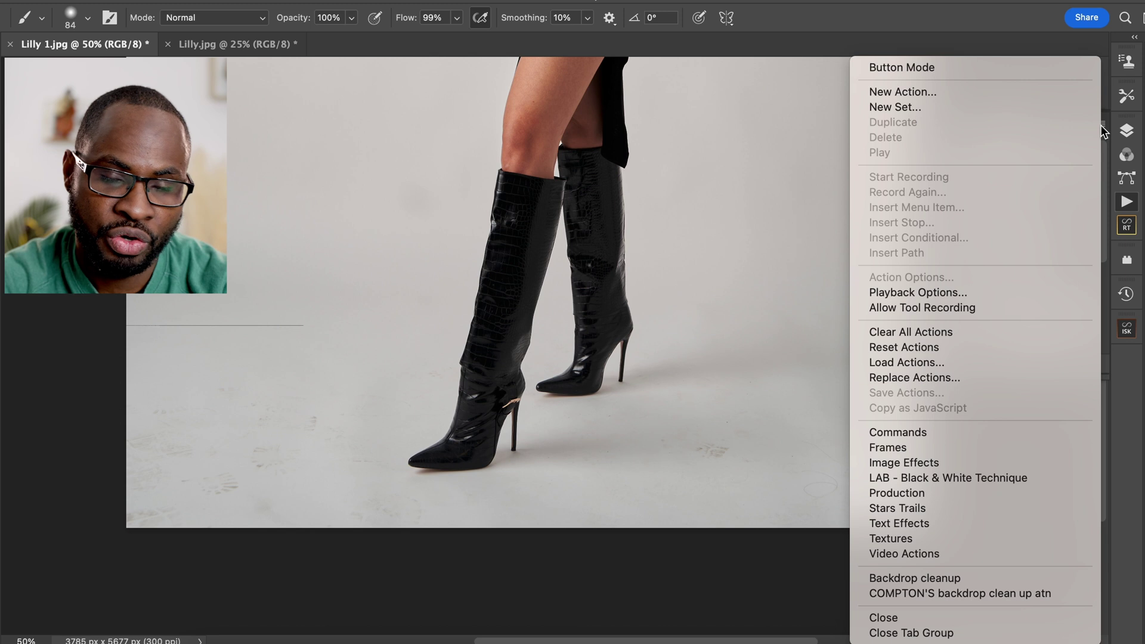
pyautogui.click(961, 91)
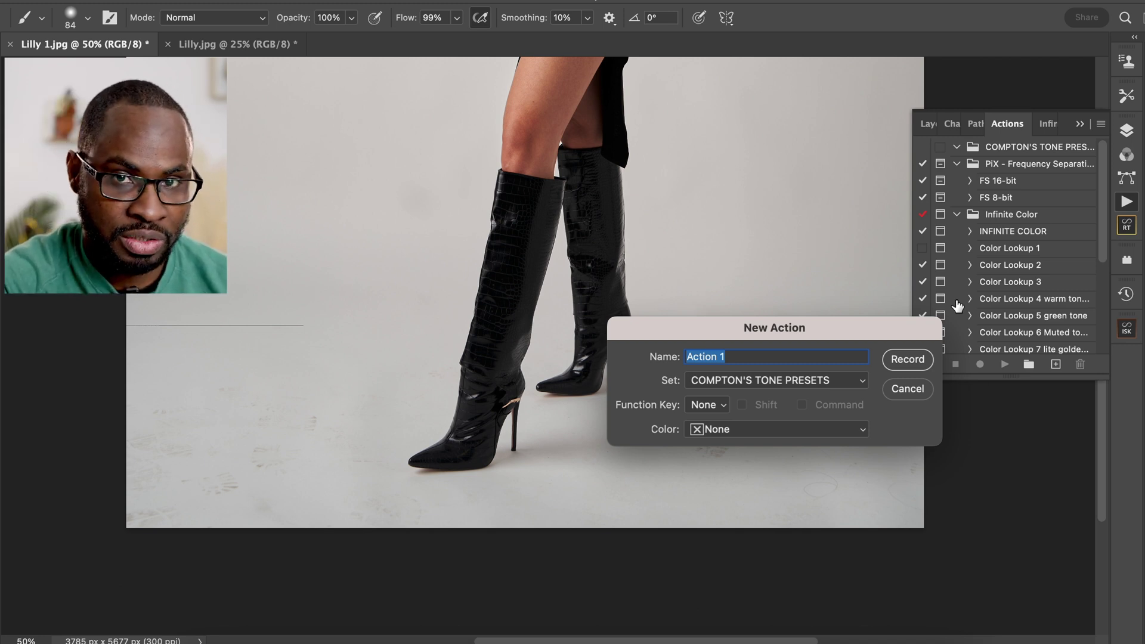
pyautogui.write('back')
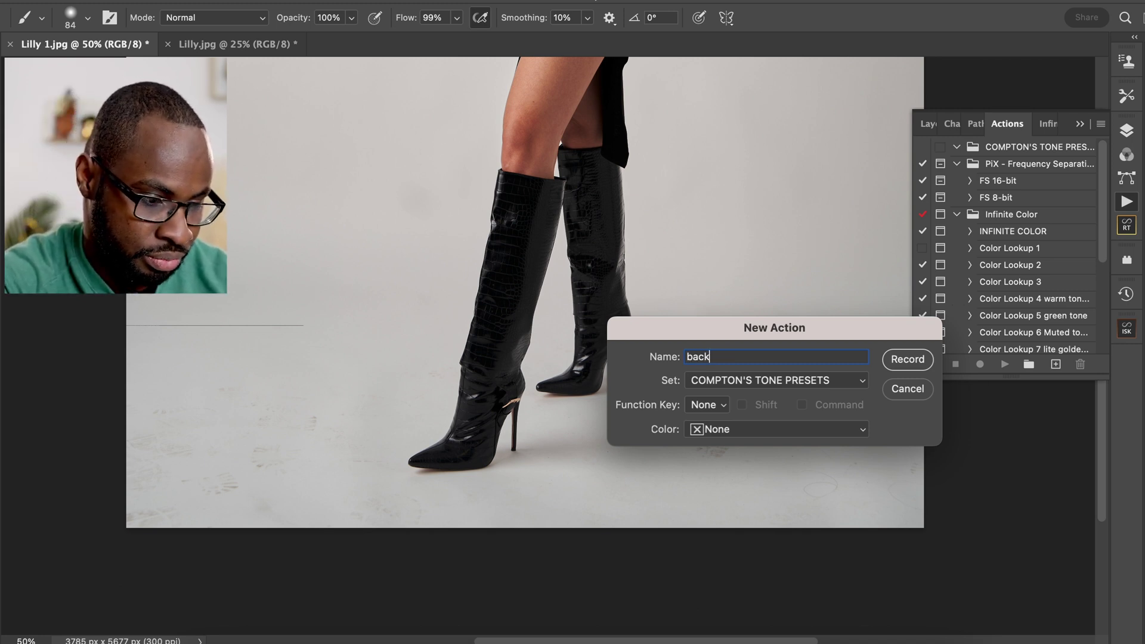
pyautogui.write('ground clean u')
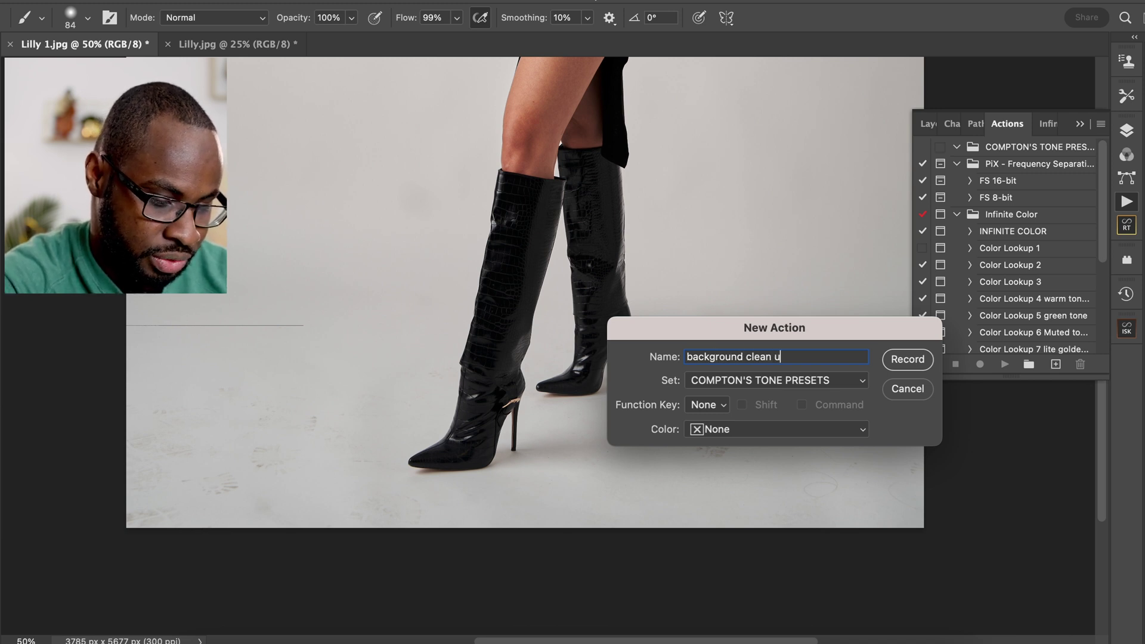
pyautogui.write('p')
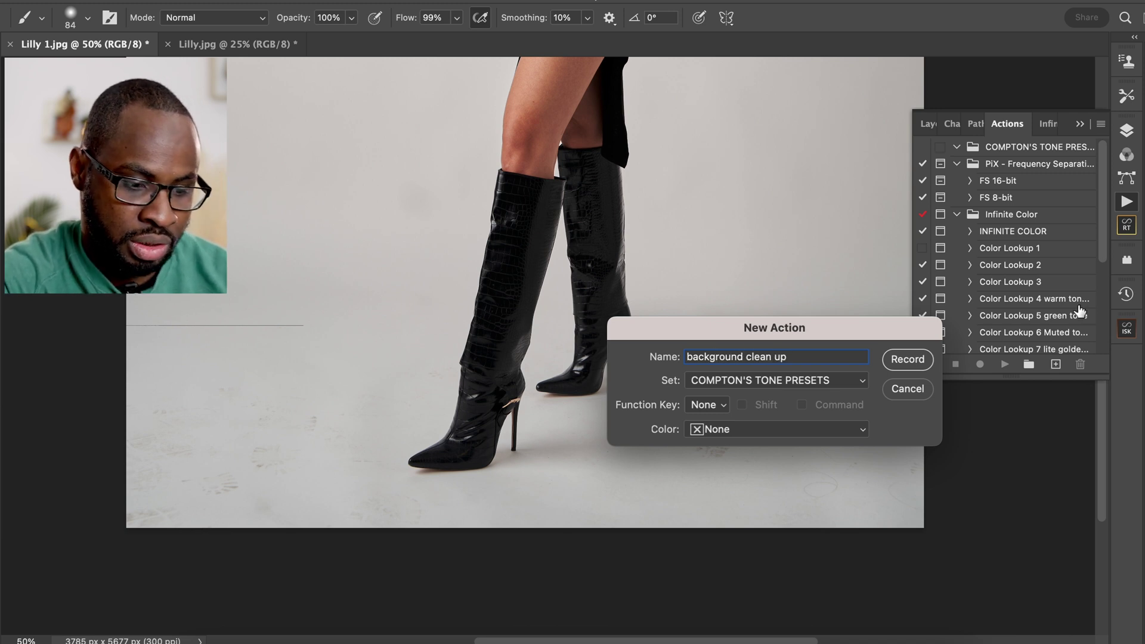
pyautogui.click(911, 361)
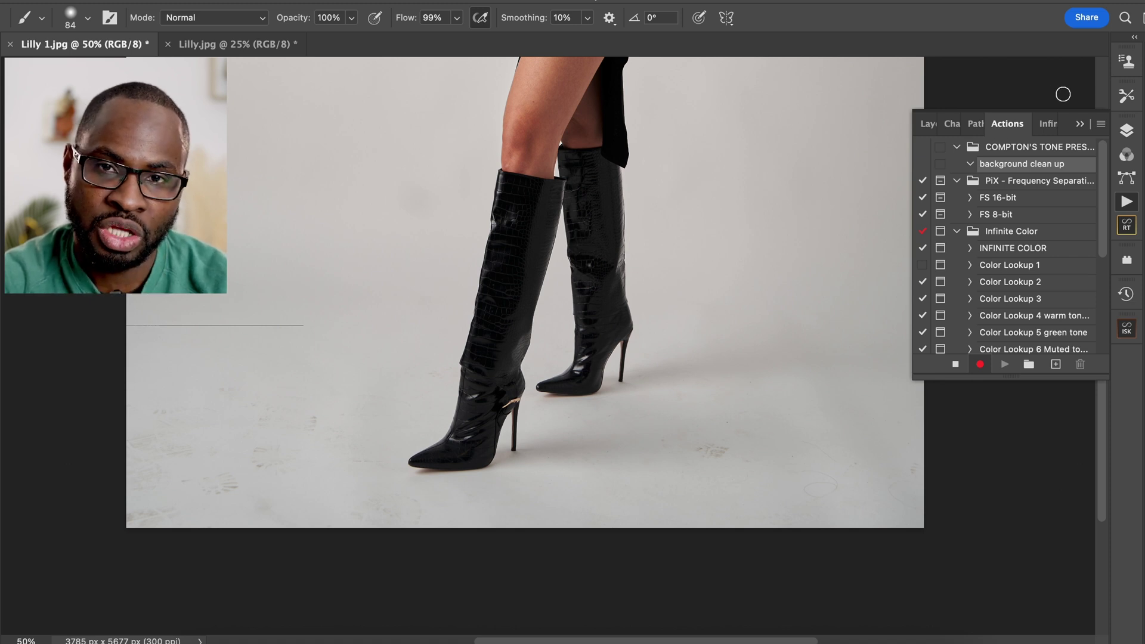
pyautogui.moveTo(1011, 380); pyautogui.dragTo(1012, 503)
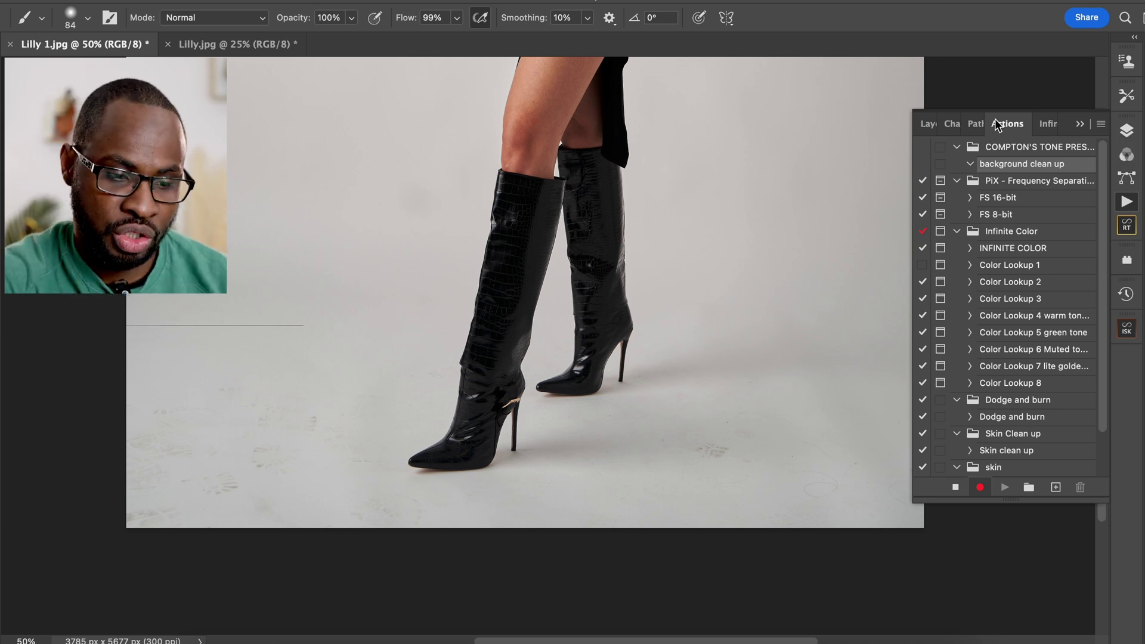
# Duplicate the Background layer and select the subject on the copy with Select Subject.
pyautogui.click(1126, 132)
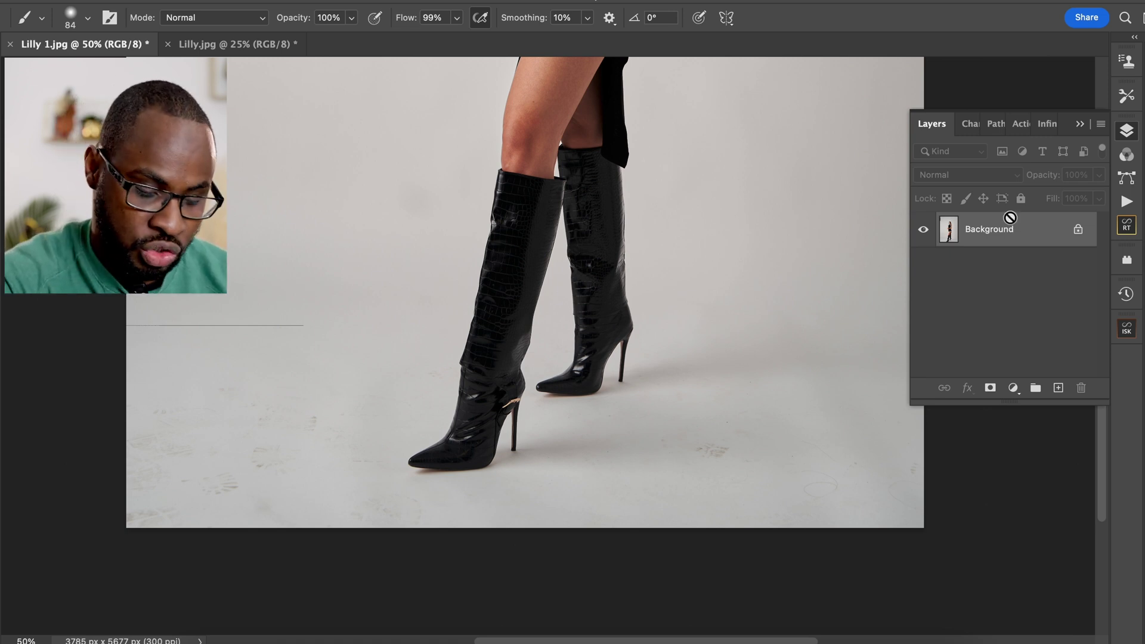
pyautogui.press('super+j')
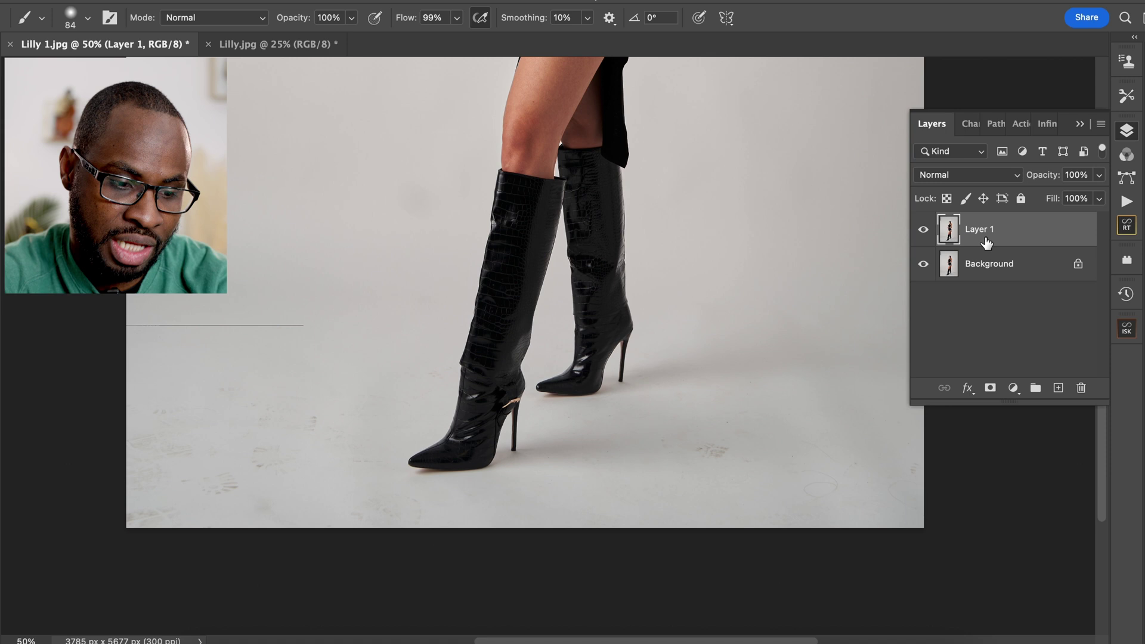
pyautogui.click(316, 2)
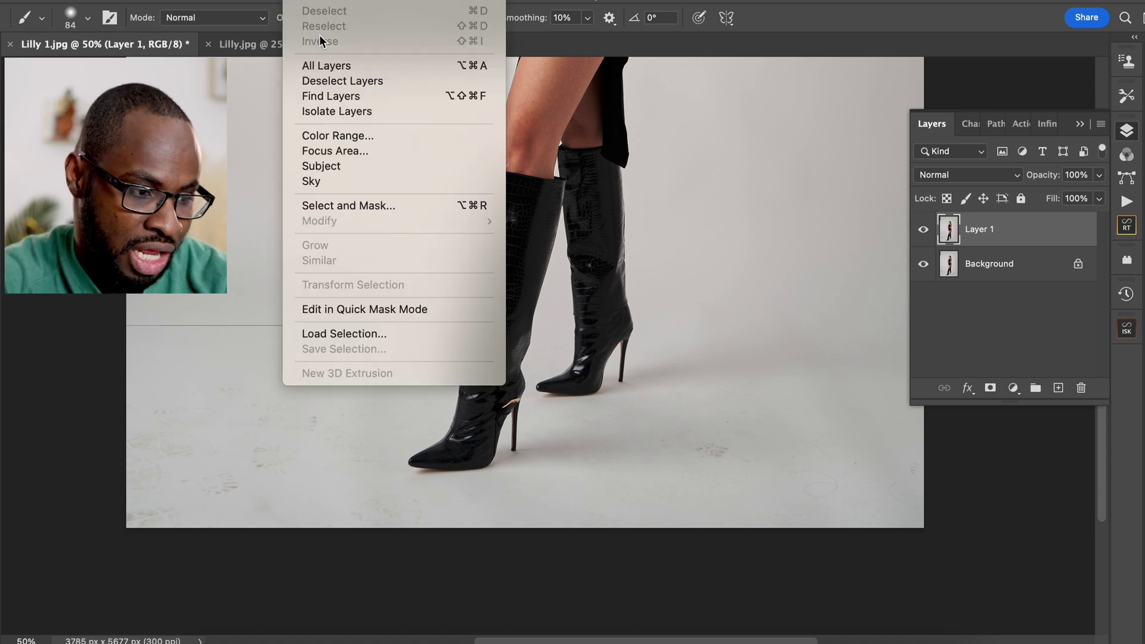
pyautogui.click(314, 167)
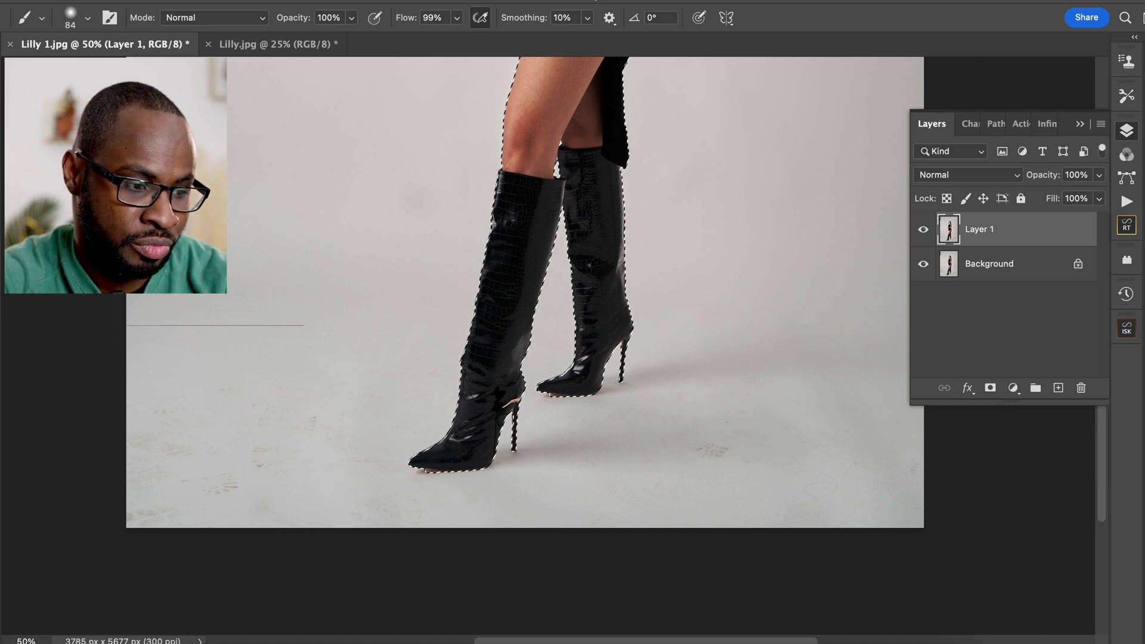
# Expand the subject selection by 7 pixels, without applying the effect at canvas bounds.
pyautogui.click(316, 2)
pyautogui.moveTo(327, 220)
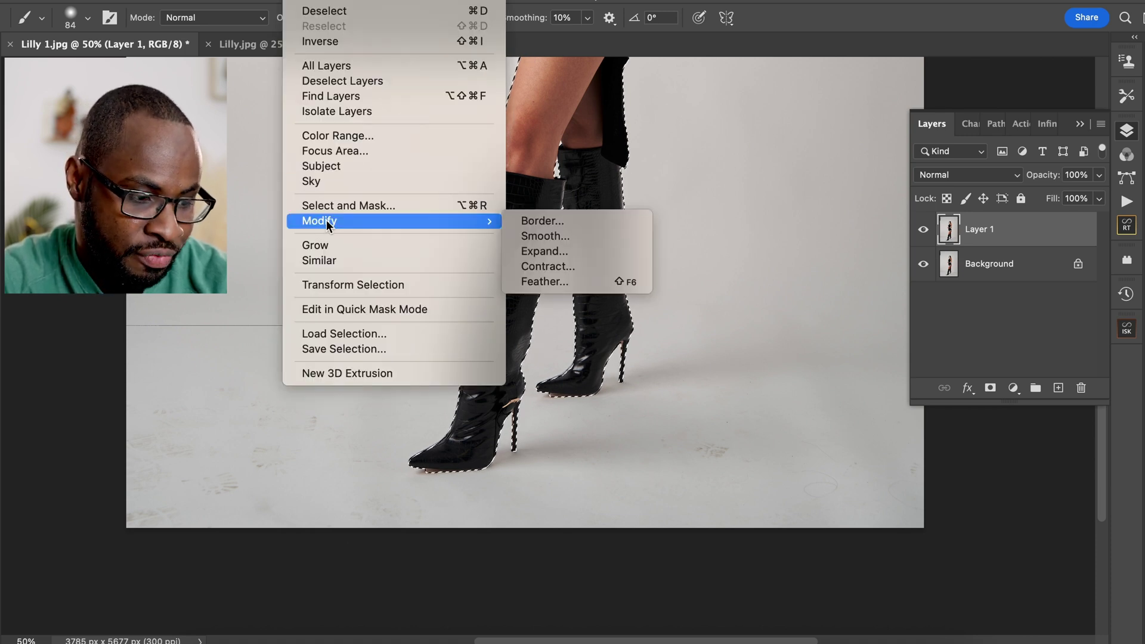
pyautogui.click(564, 252)
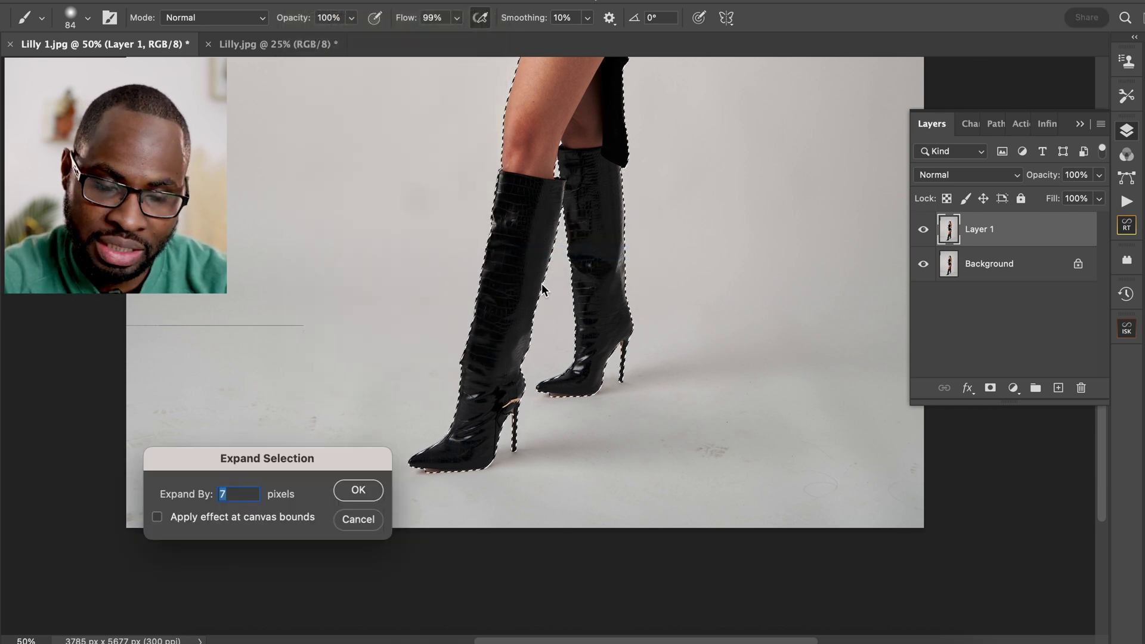
pyautogui.click(356, 491)
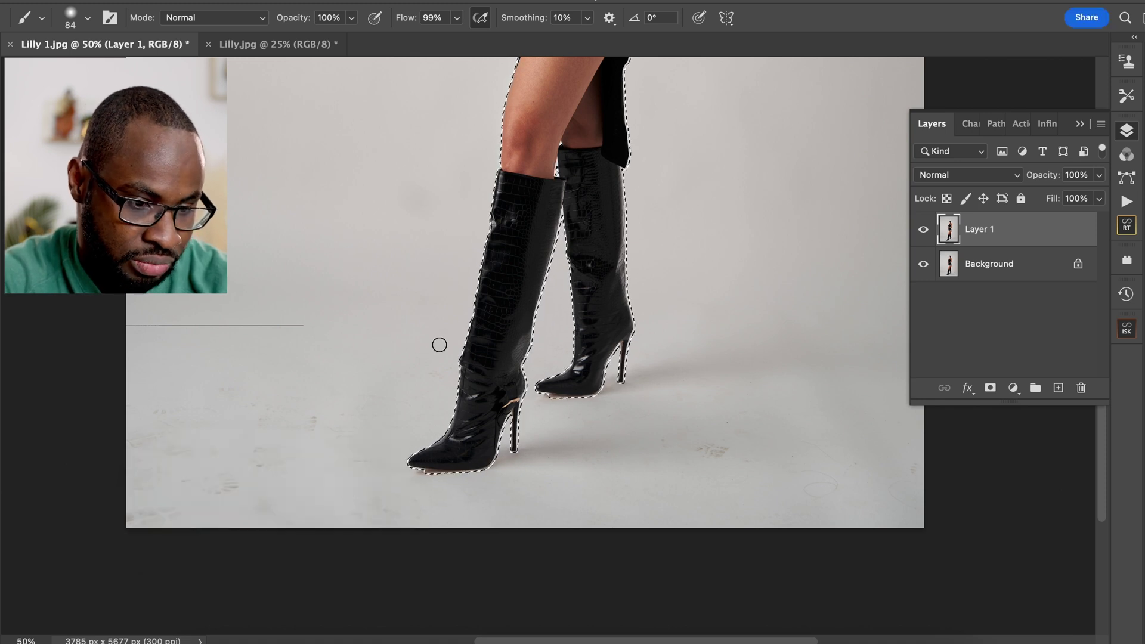
# Feather the expanded subject selection with a radius of 3 pixels.
pyautogui.click(357, 2)
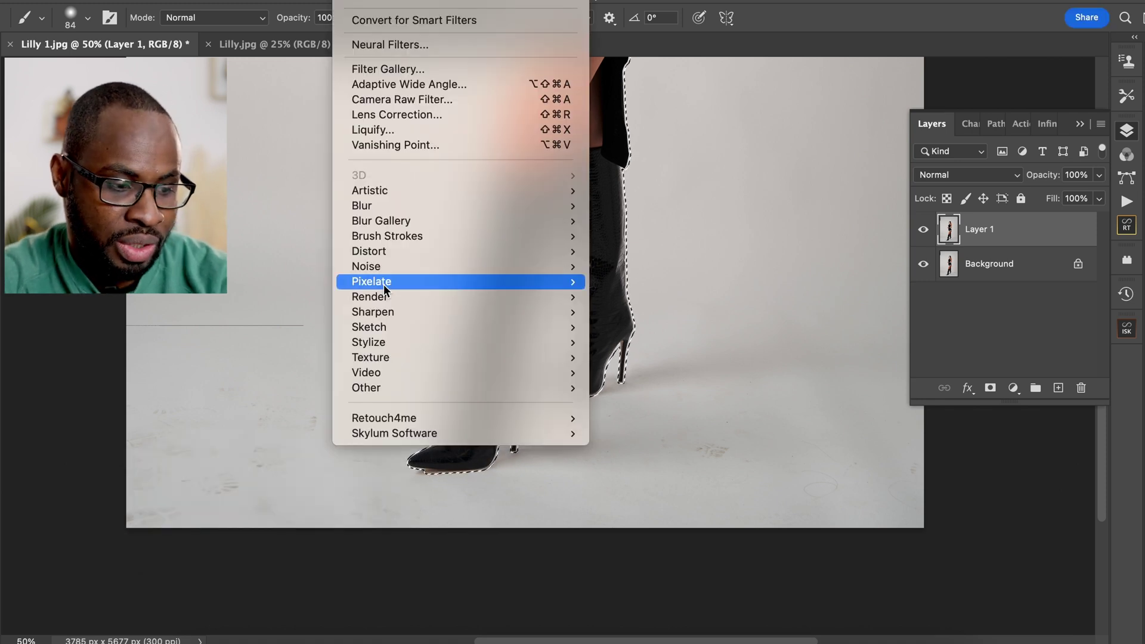
pyautogui.moveTo(304, 1)
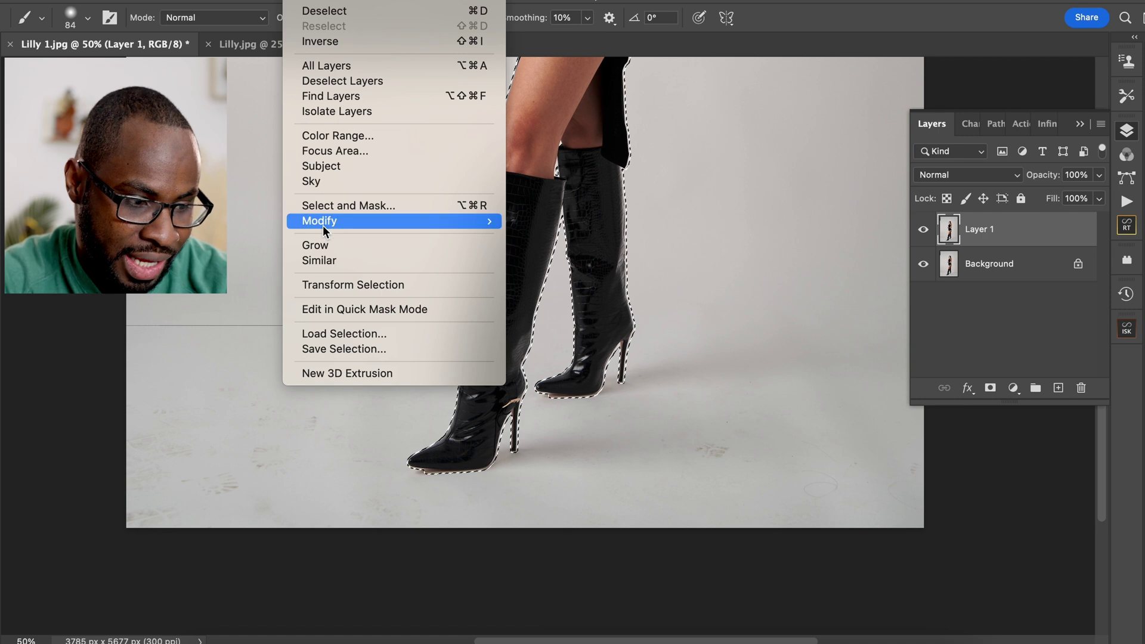
pyautogui.moveTo(323, 221)
pyautogui.click(548, 281)
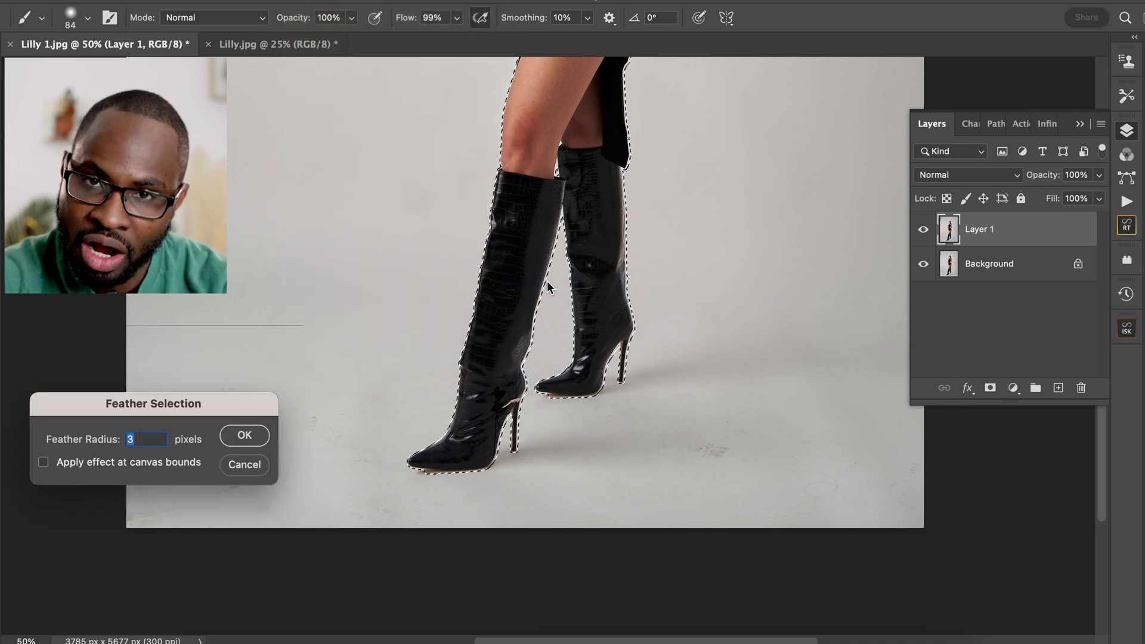
pyautogui.click(239, 438)
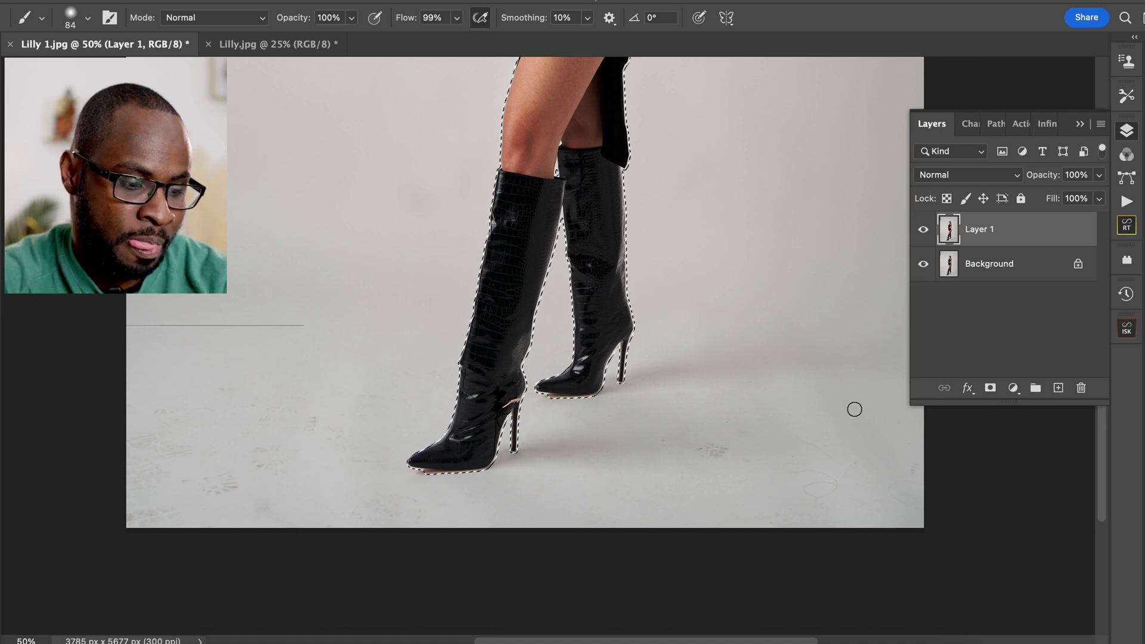
# Copy the selected subject to a new layer, and copy the backdrop from Layer 1 to another new layer using the inverted selection.
pyautogui.hotkey('ctrl', 'j')
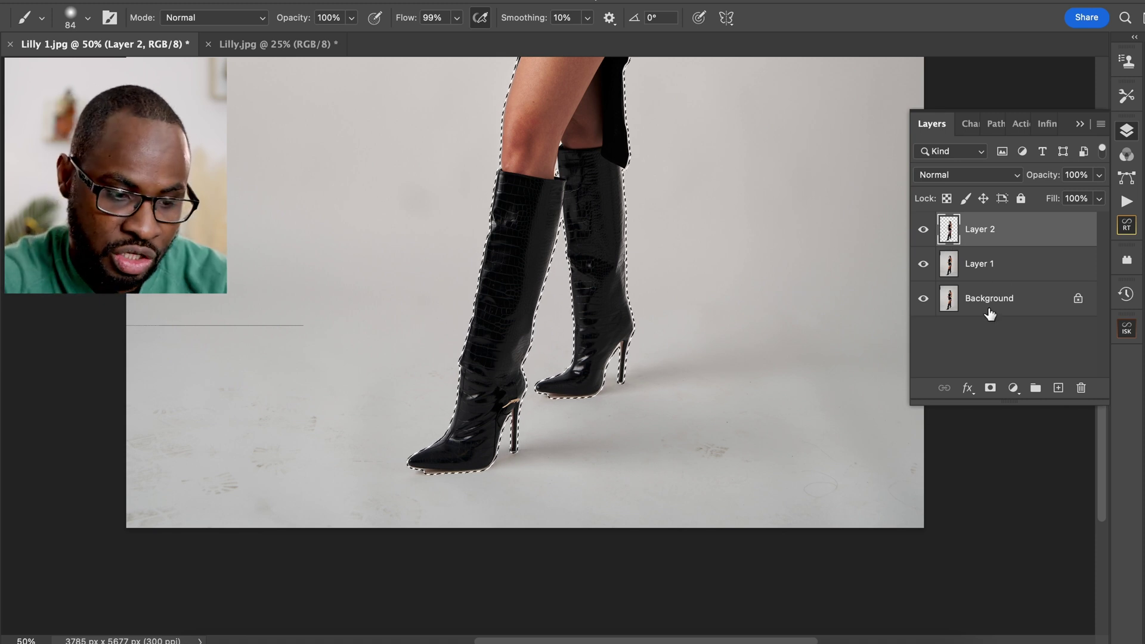
pyautogui.click(1004, 271)
pyautogui.click(311, 1)
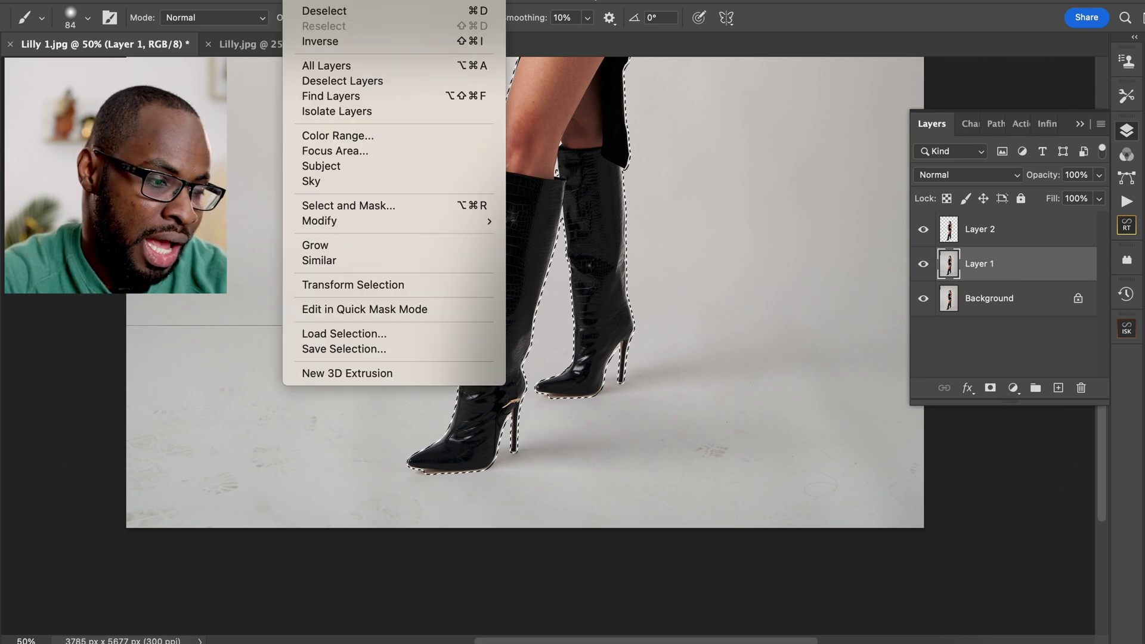
pyautogui.click(313, 42)
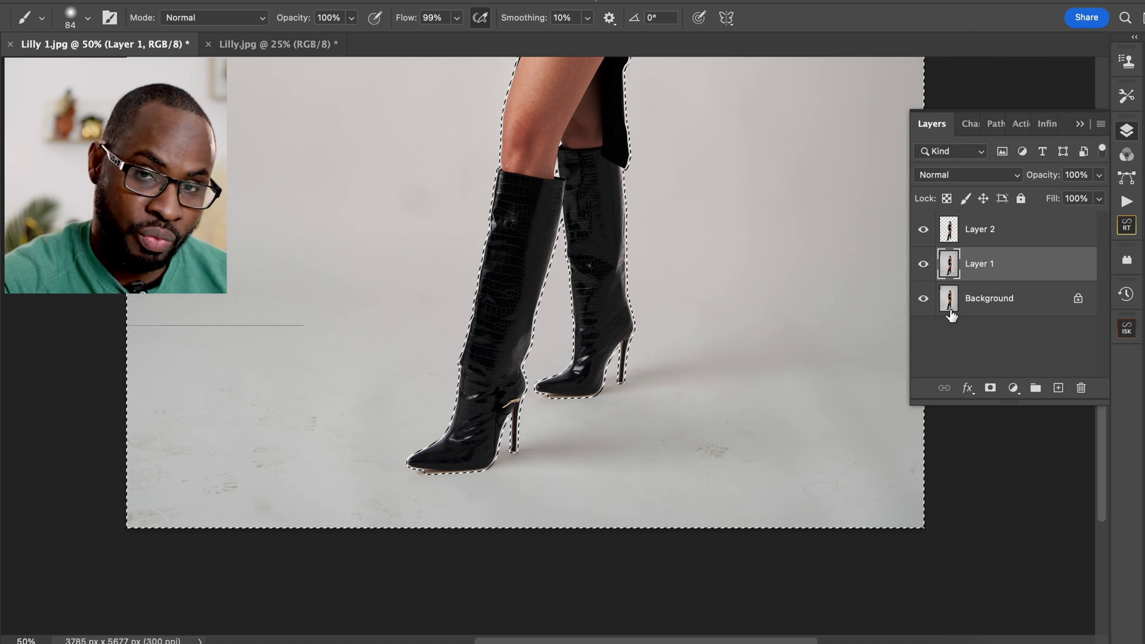
pyautogui.hotkey('ctrl', 'j')
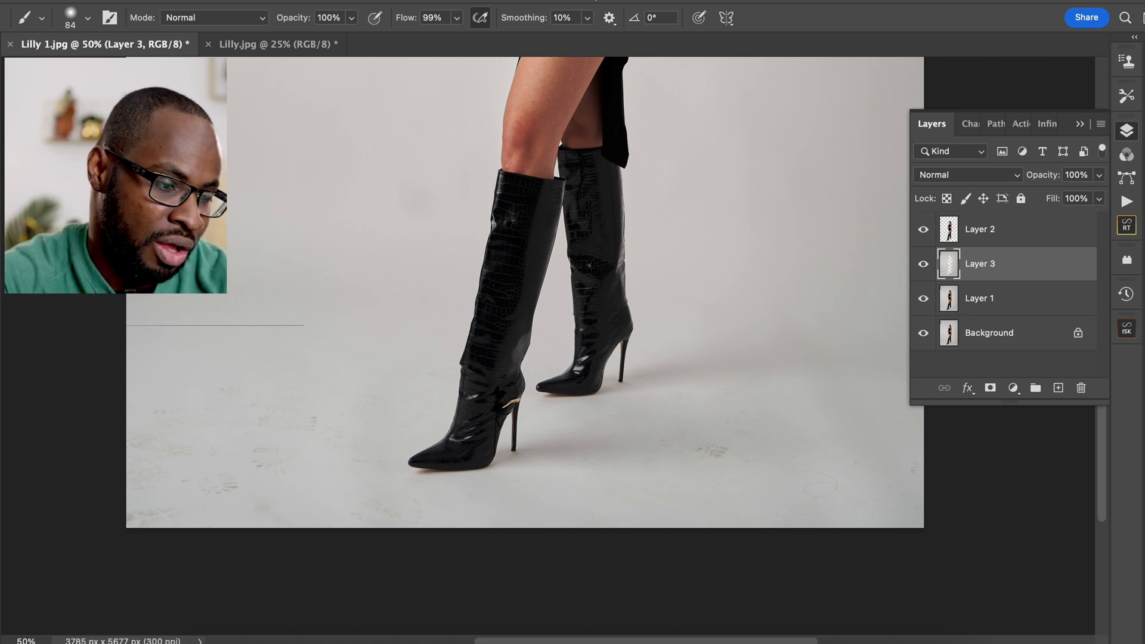
# Apply a Gaussian Blur with a radius of 56.0 pixels to the backdrop copy on Layer 3.
pyautogui.click(358, 1)
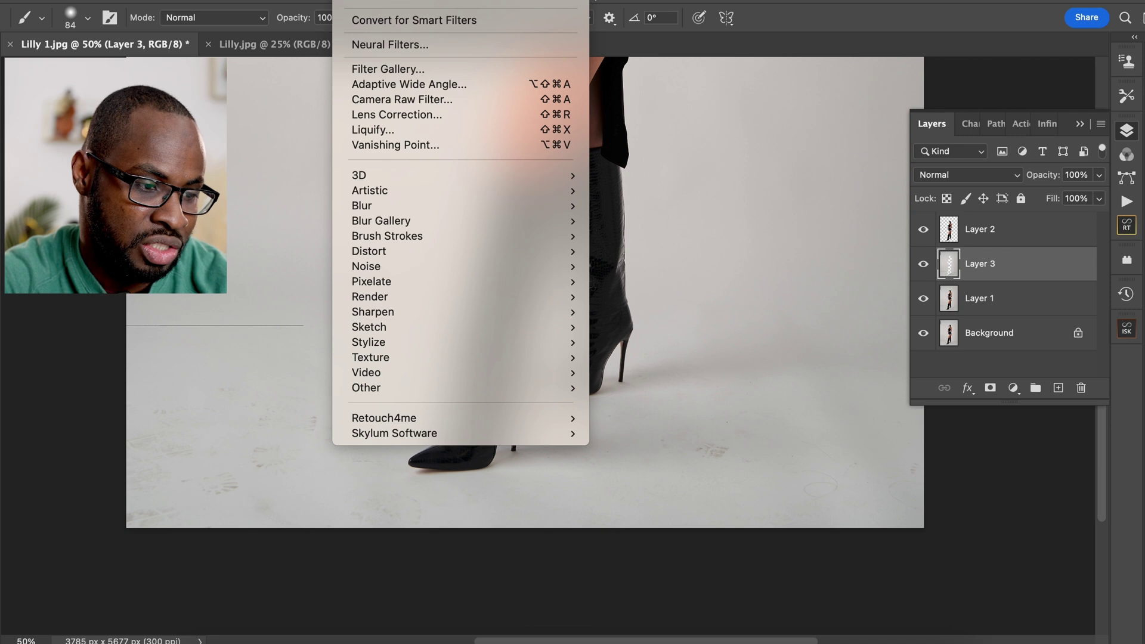
pyautogui.moveTo(374, 209)
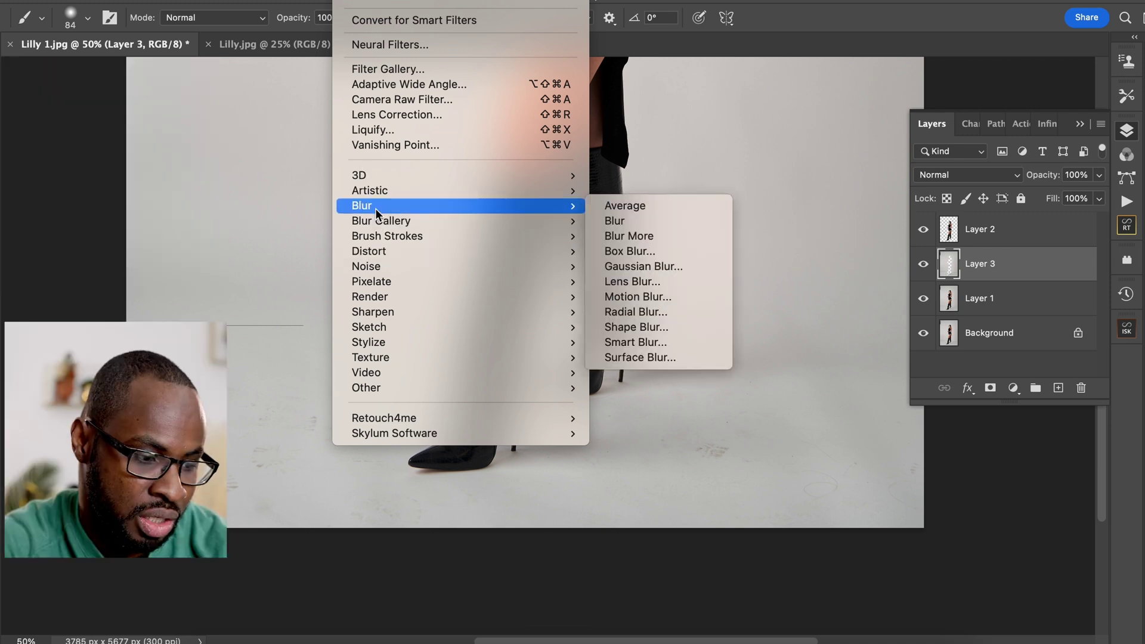
pyautogui.click(674, 264)
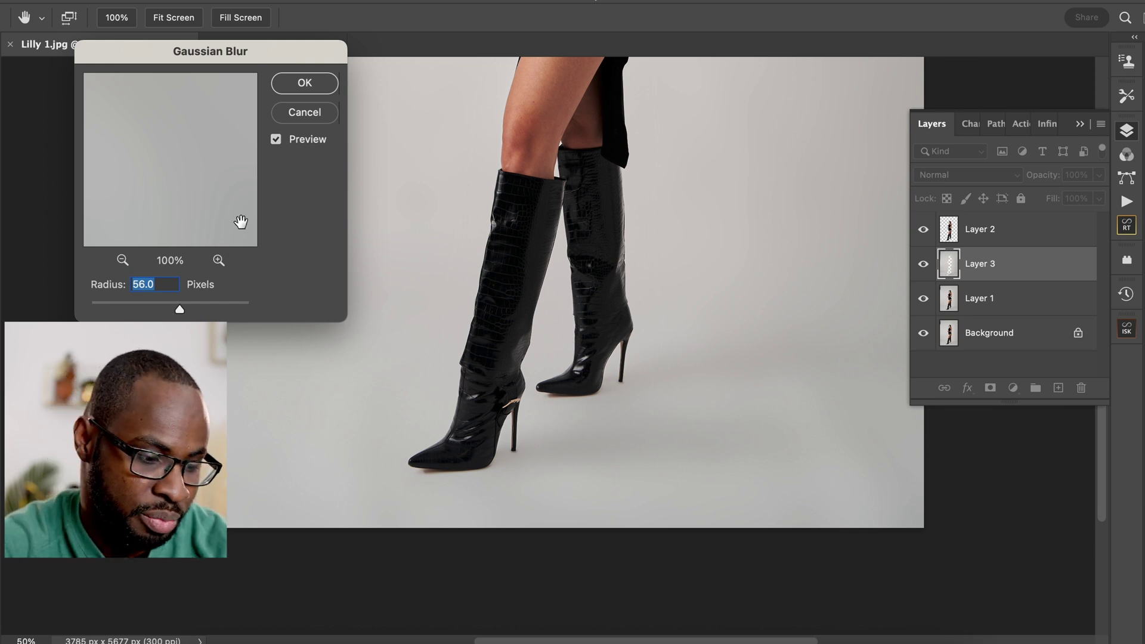
pyautogui.click(305, 83)
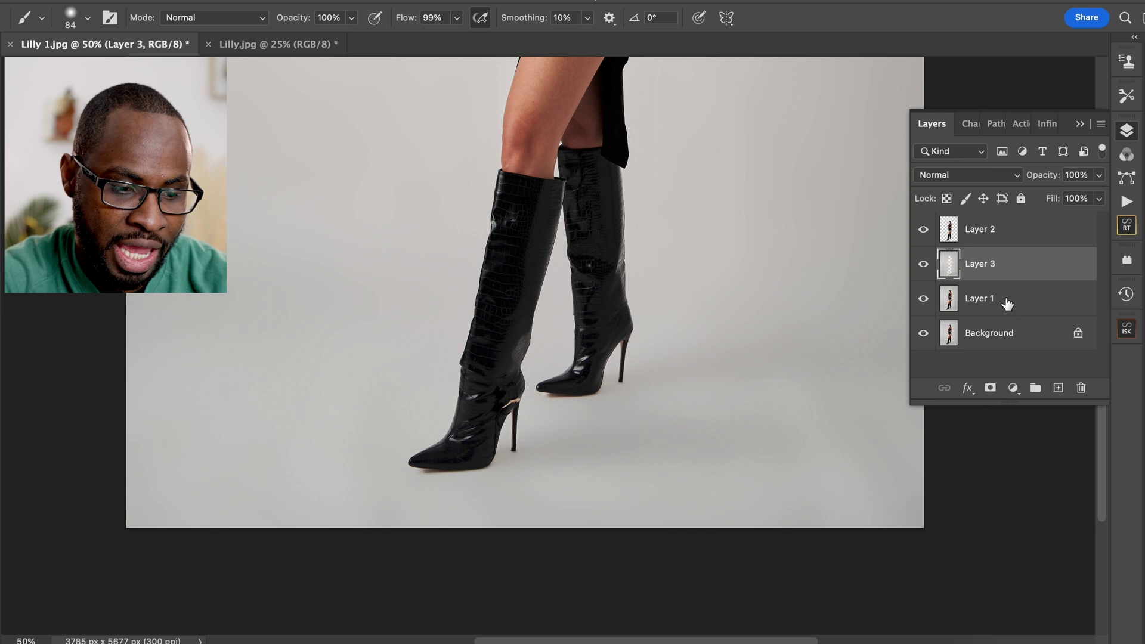
# Group Layer 1, Layer 3 and Layer 2 together above the Background layer.
pyautogui.click(1008, 301)
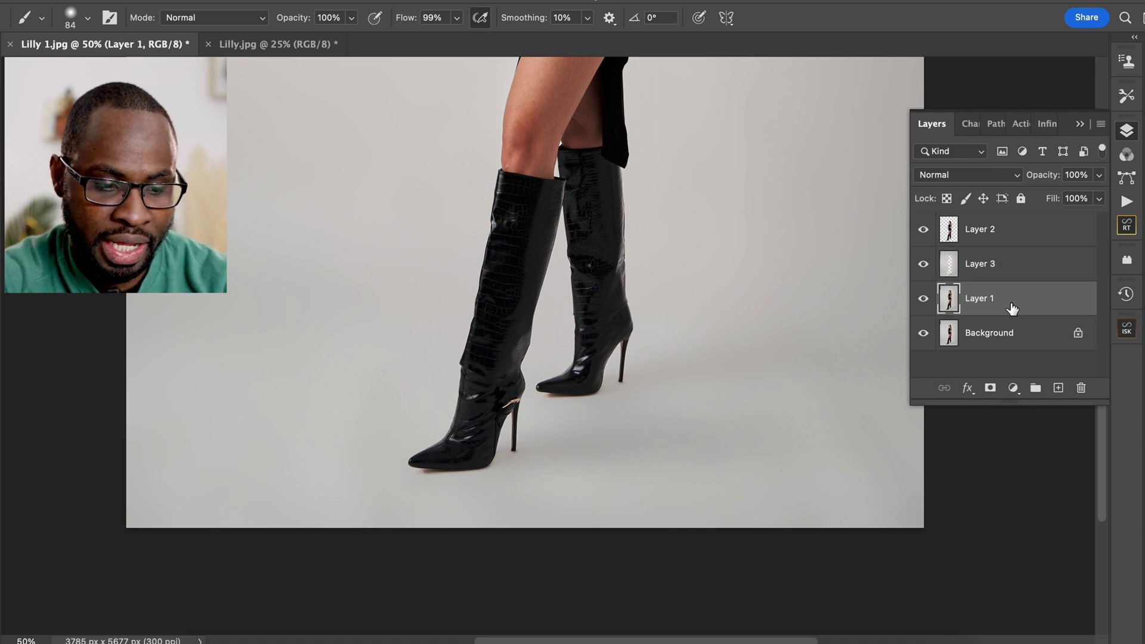
pyautogui.keyDown('shift'); pyautogui.click(1014, 241); pyautogui.keyUp('shift')
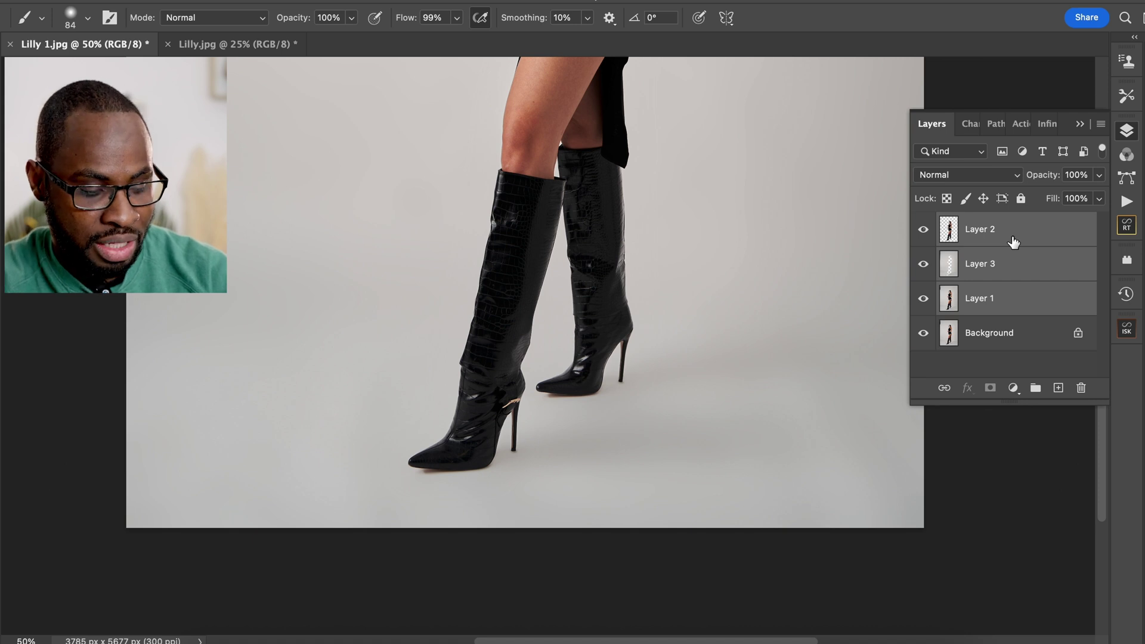
pyautogui.hotkey('ctrl', 'g')
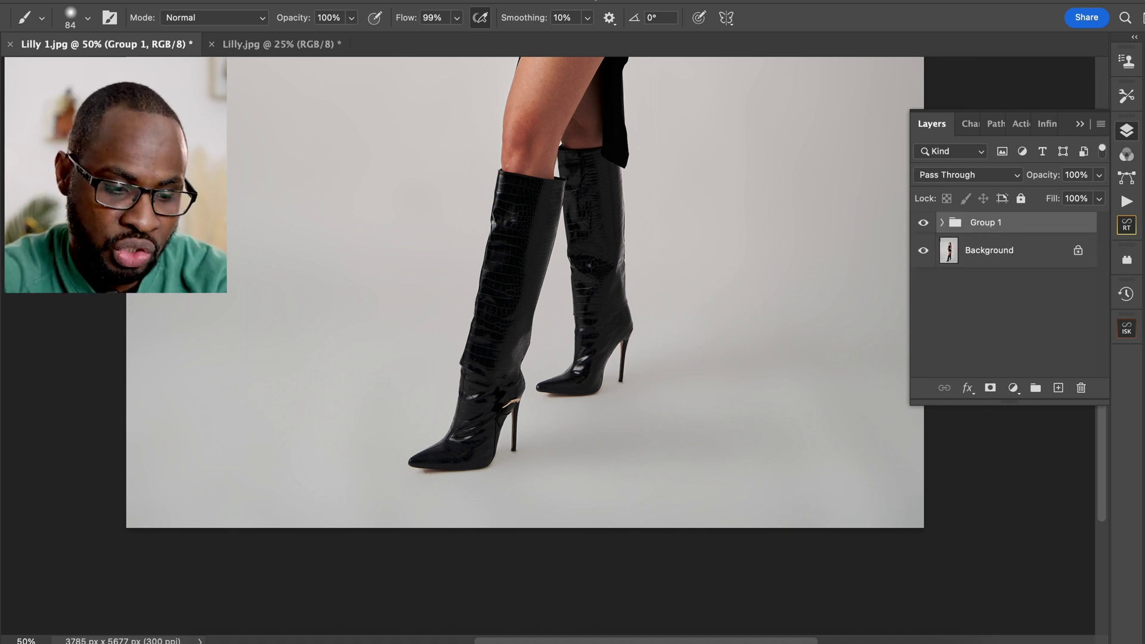
# Stop recording the "background clean up" action and collapse the Actions panel.
pyautogui.click(1127, 203)
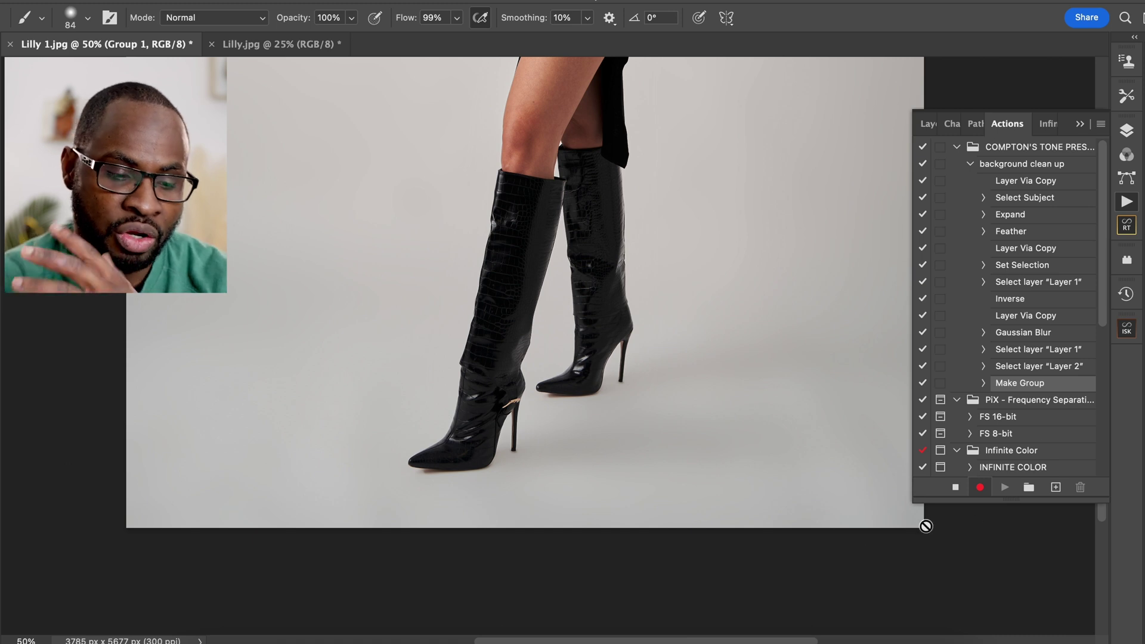
pyautogui.click(955, 488)
pyautogui.click(1080, 123)
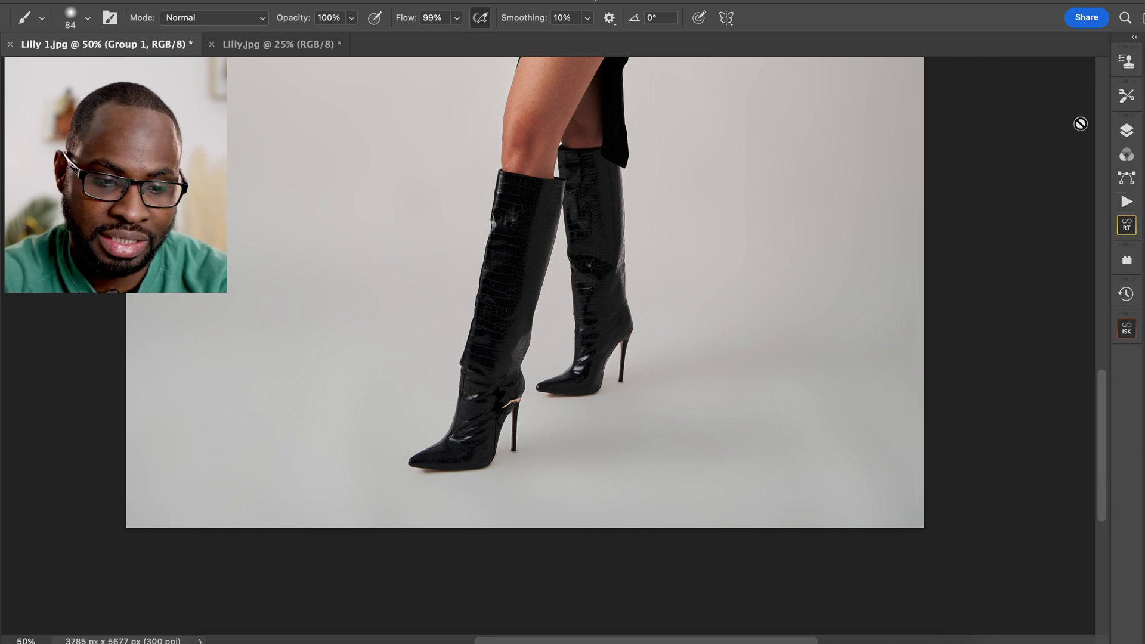